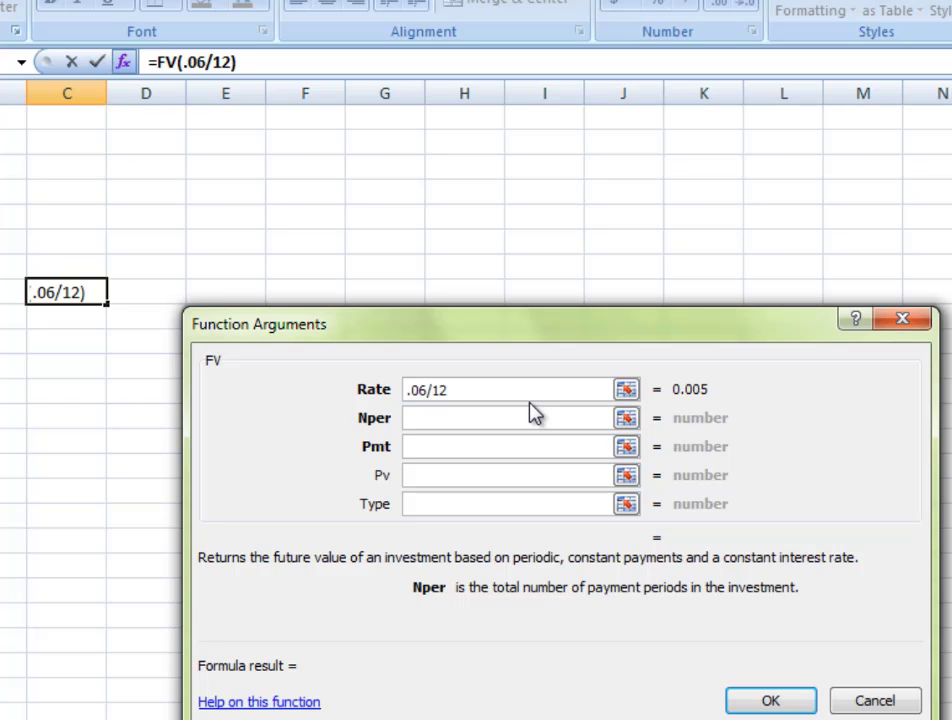
Set the FV function's Nper argument to 120 and its Pv argument to -40
type("12")
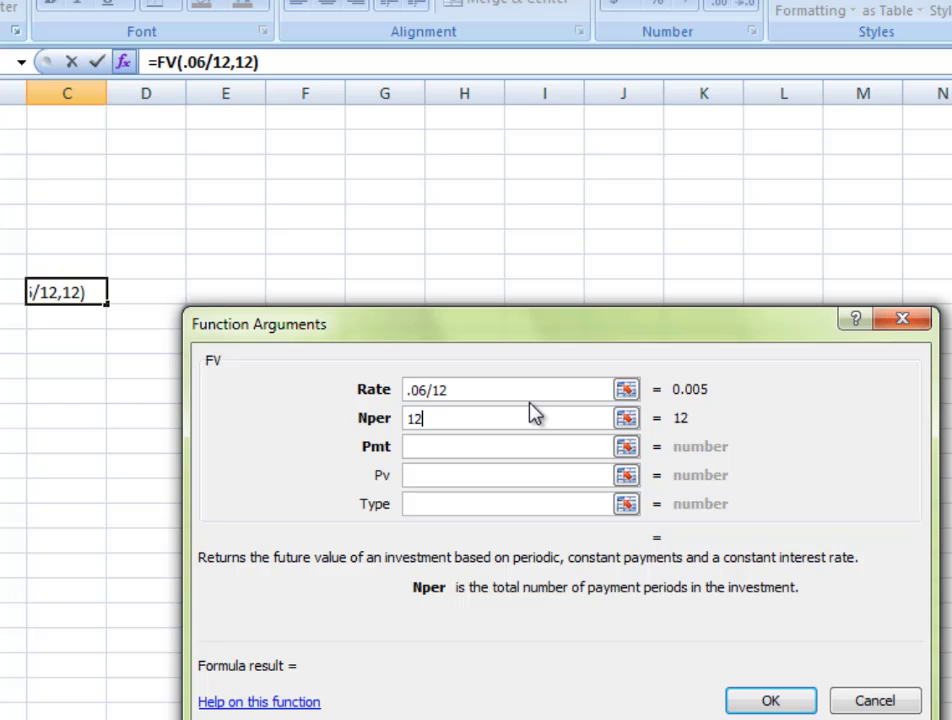
type("0")
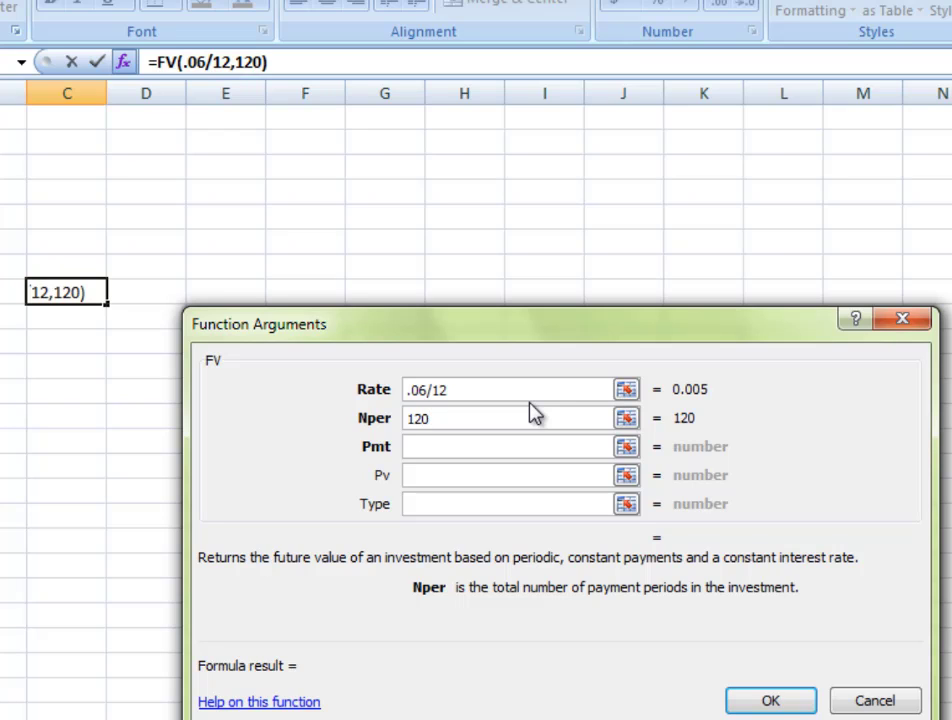
key("Tab")
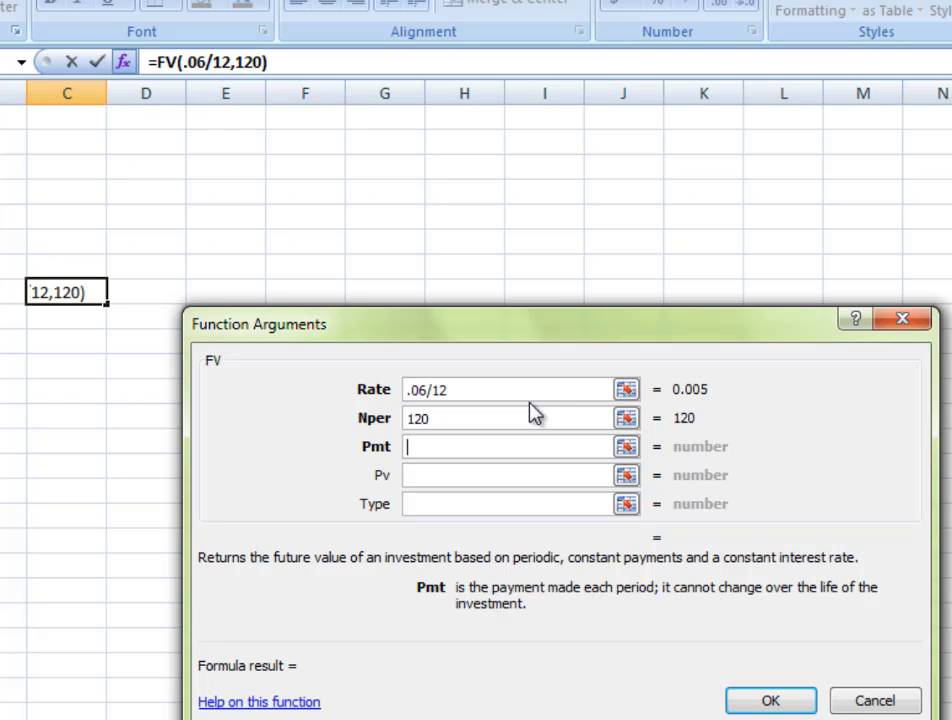
key("Tab")
type("-")
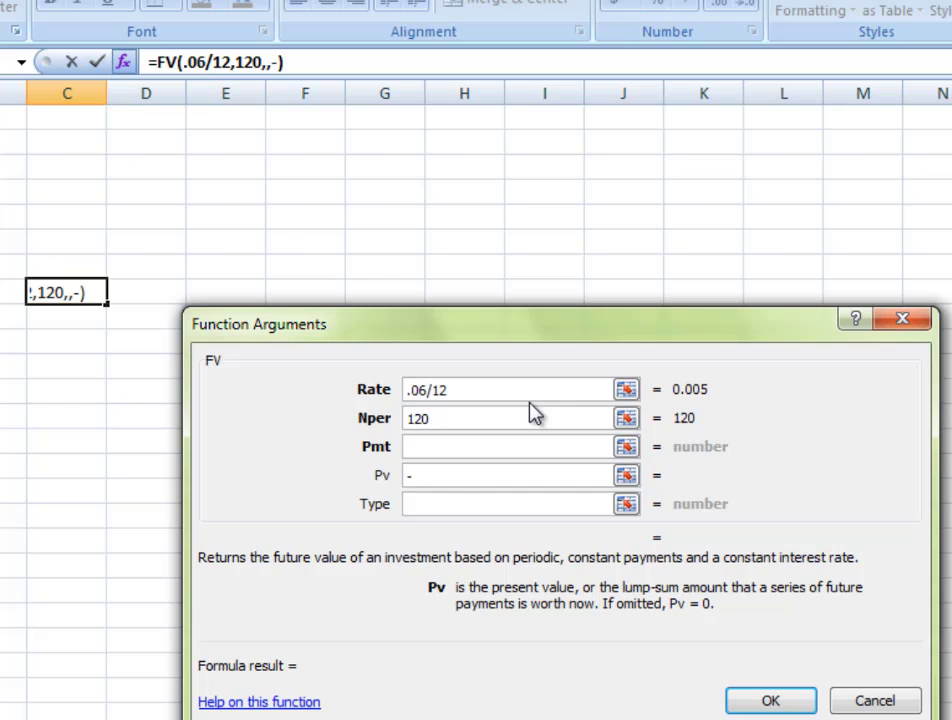
type("40")
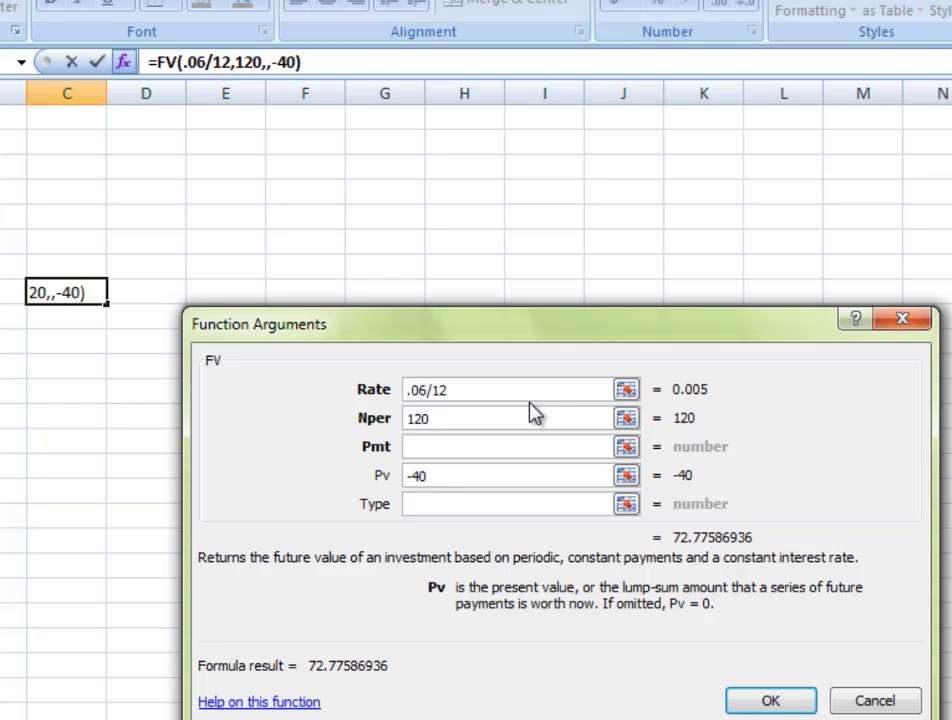
Set the FV function's Pmt argument to -10 and insert the completed formula in C8
key("shift+Tab")
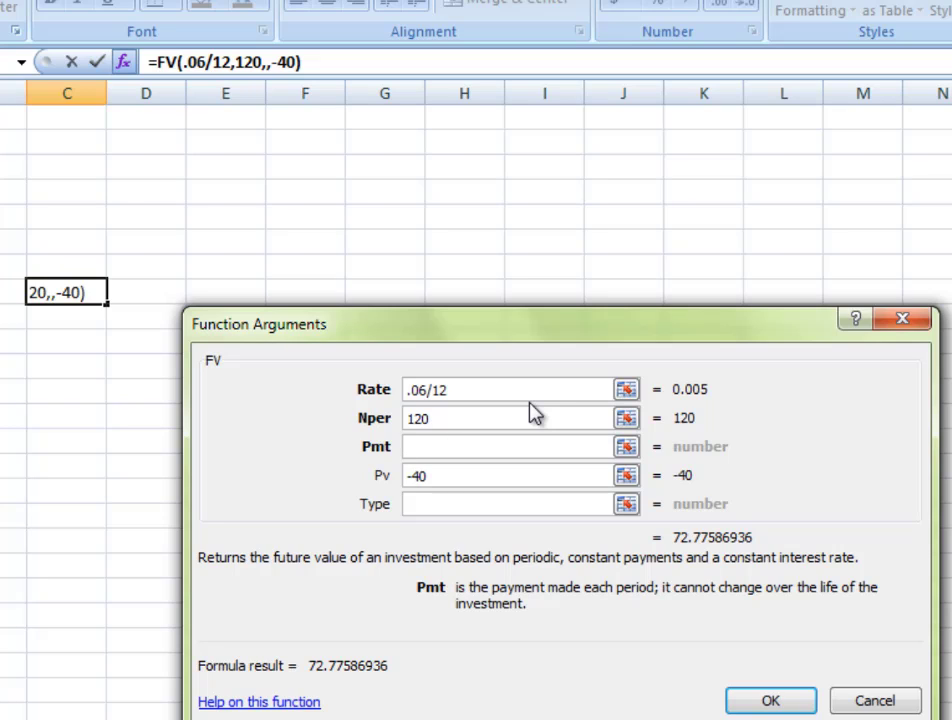
type("10,")
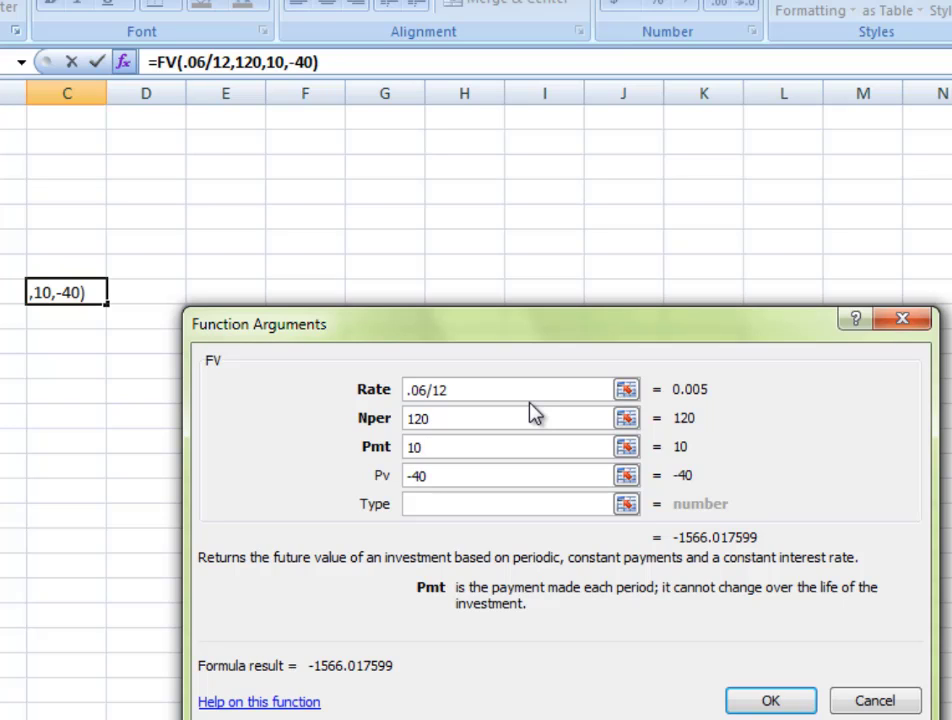
type("-")
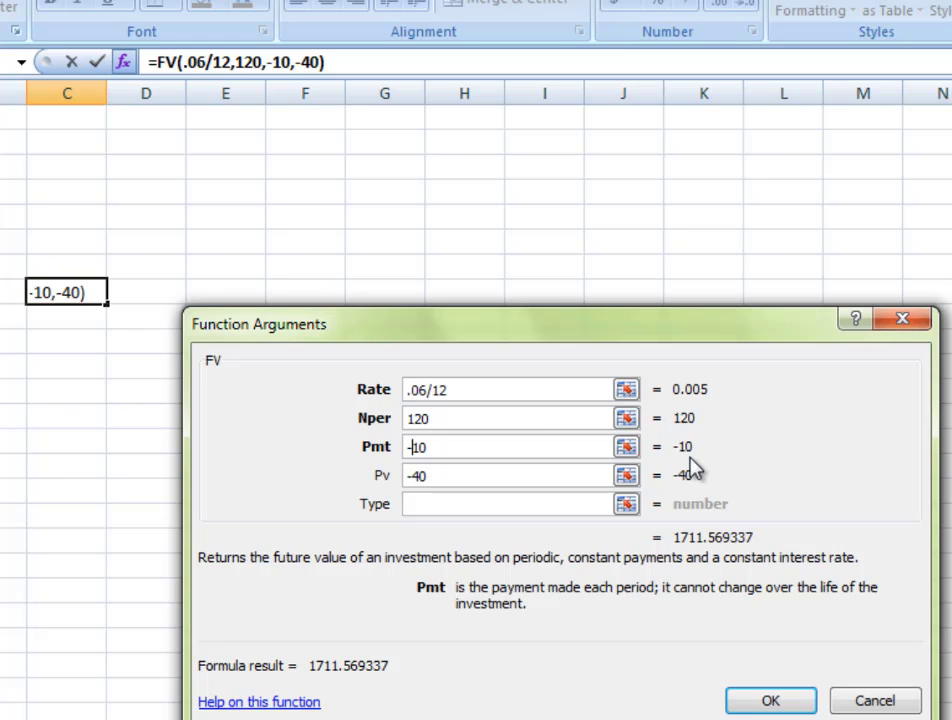
left_click(770, 702)
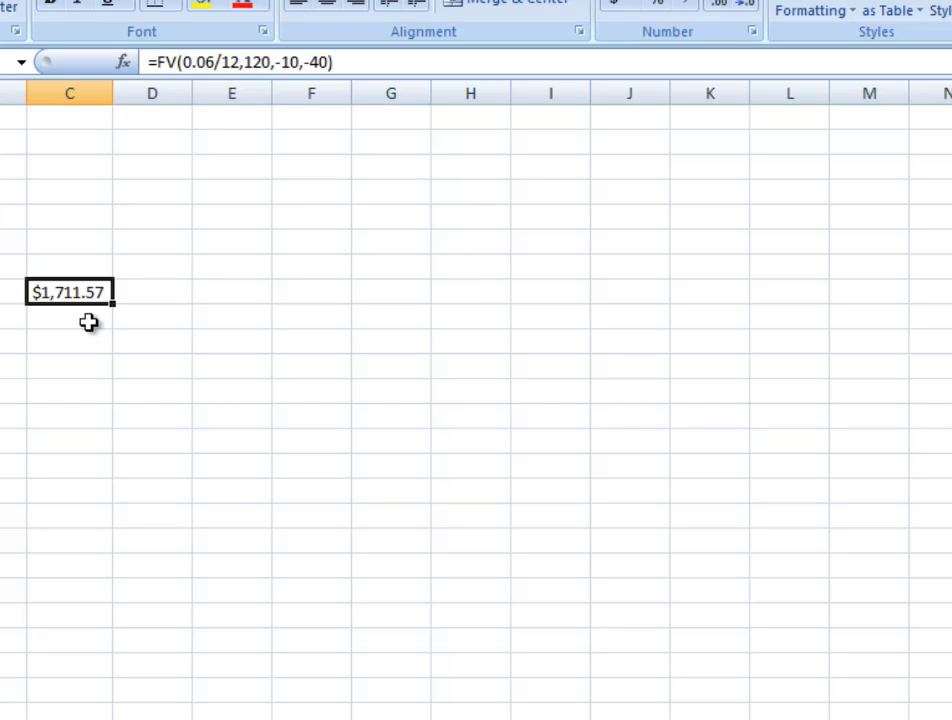
Undo the FV formula in C8 and restore the numbers 1 to 3 in C6:C8
key("ctrl+z")
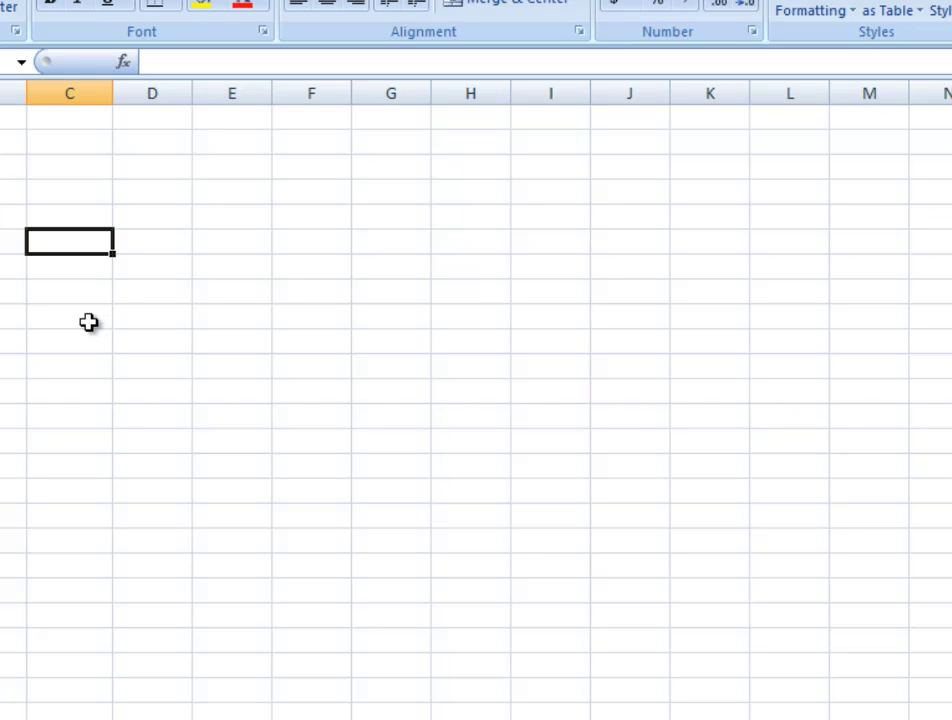
key("ctrl+z")
Add the header P in D5 and enter -40 below it in D6
left_click(89, 215)
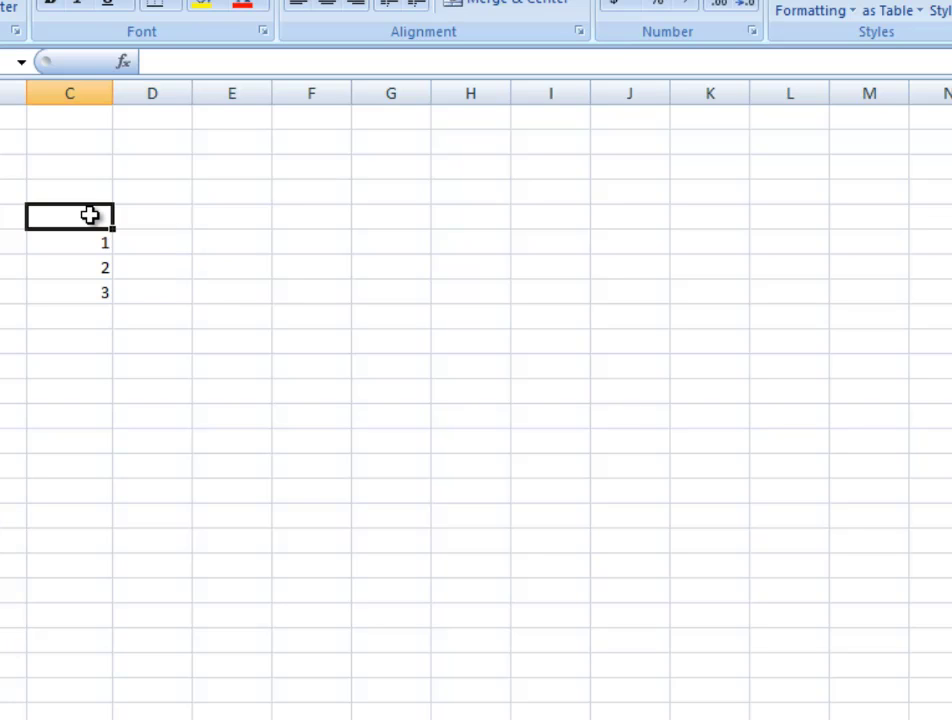
key("Right")
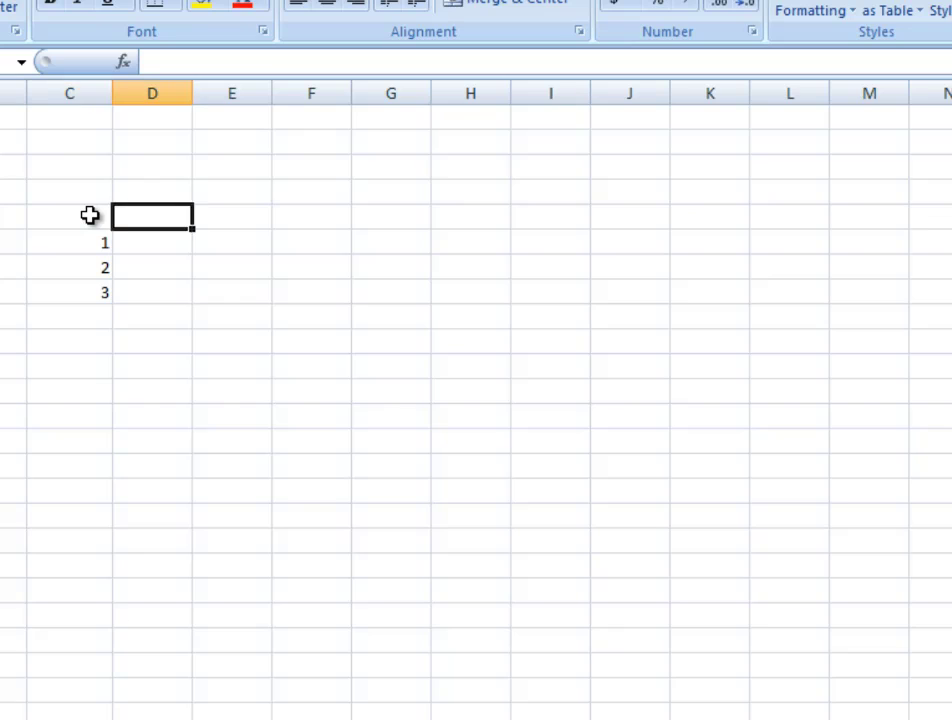
key("Down")
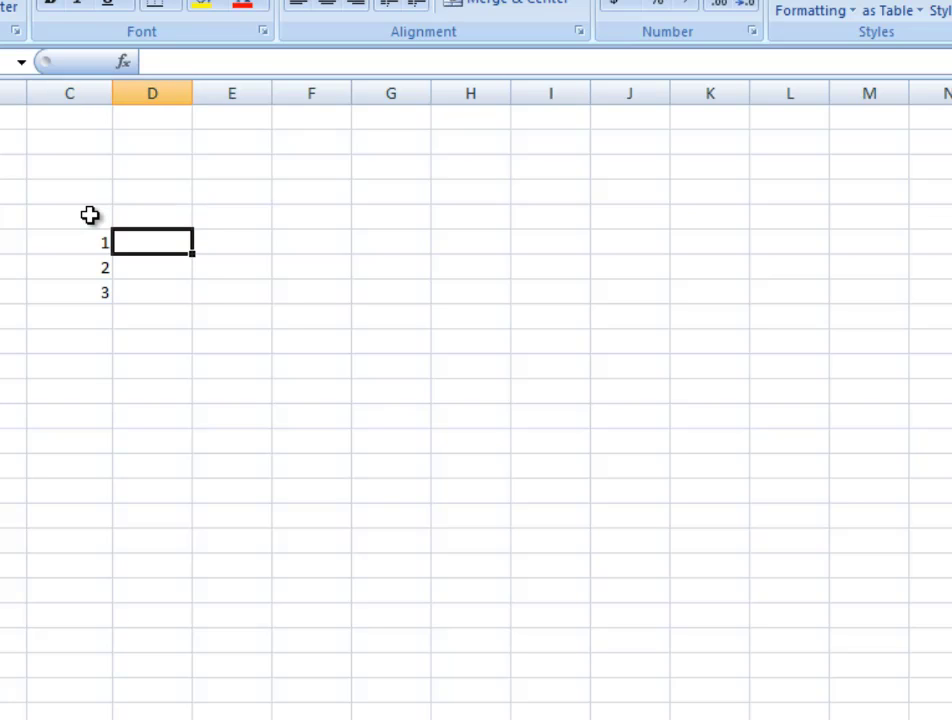
key("Up")
type("P")
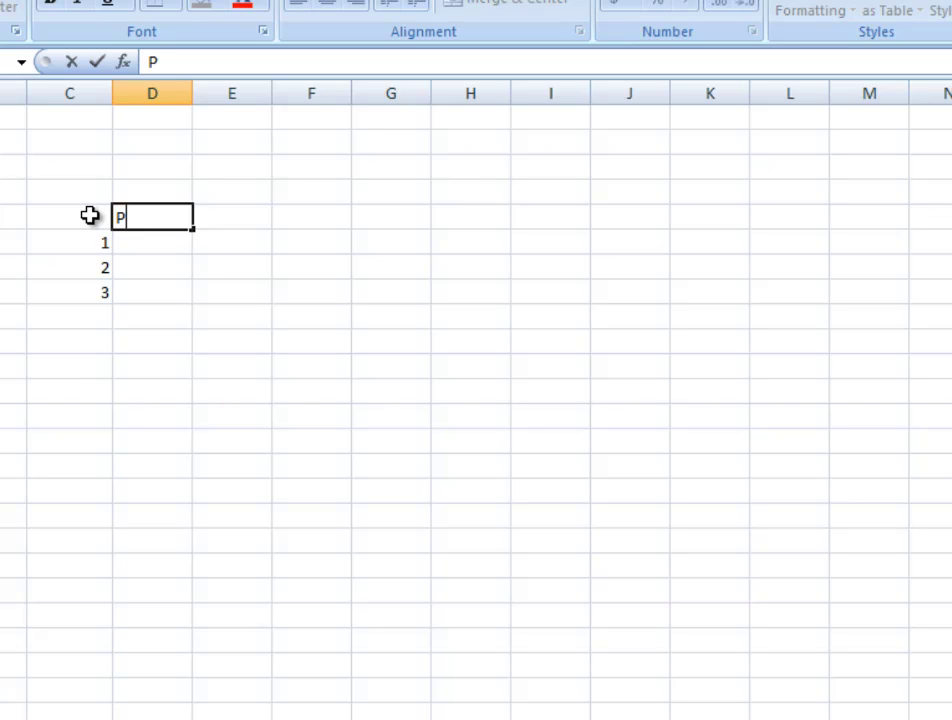
key("Return")
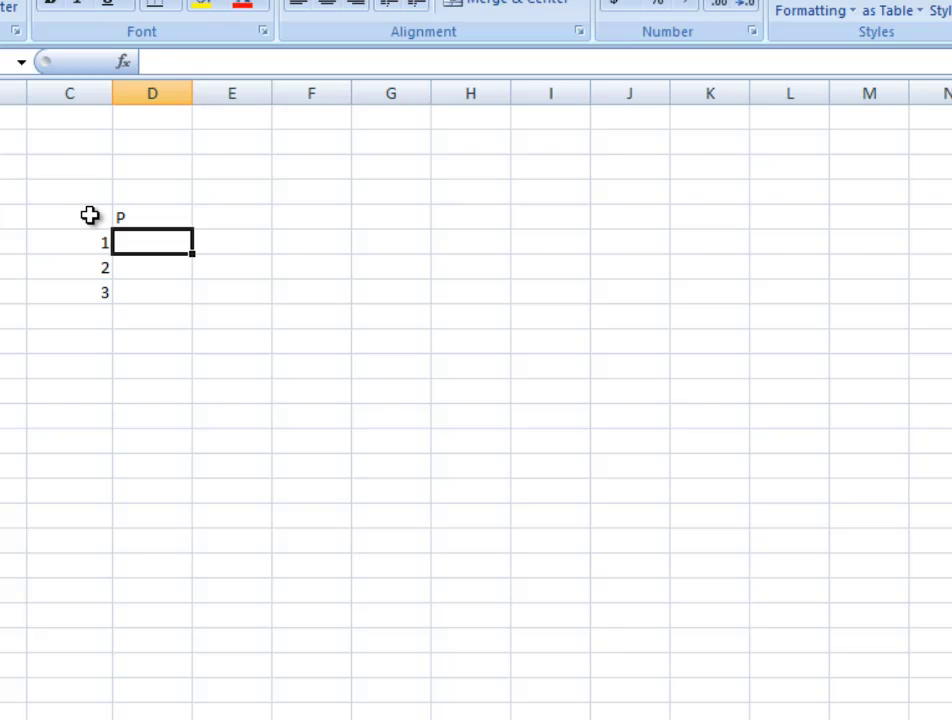
type("-40")
key("Tab")
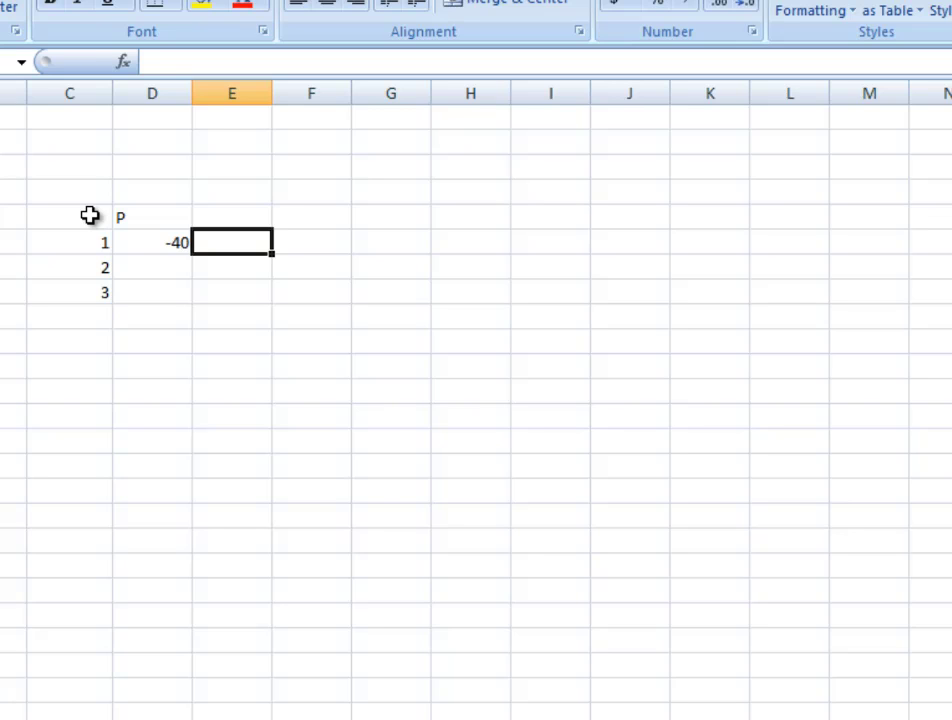
Add the header r in E5 and enter .06 below it in E6
type("r")
key("BackSpace")
key("Up")
type("r")
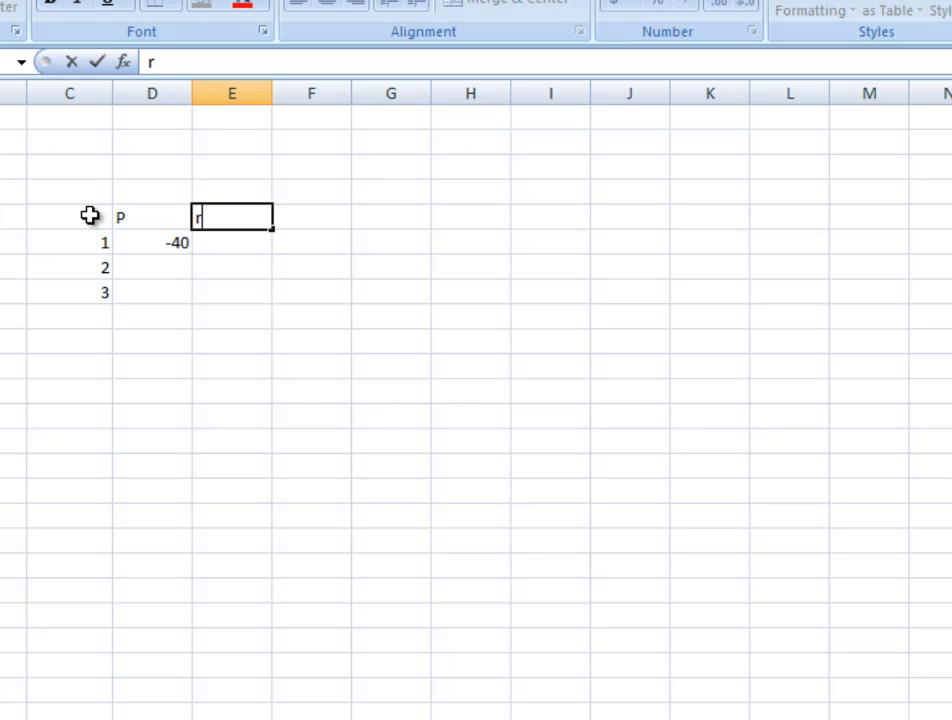
key("Return")
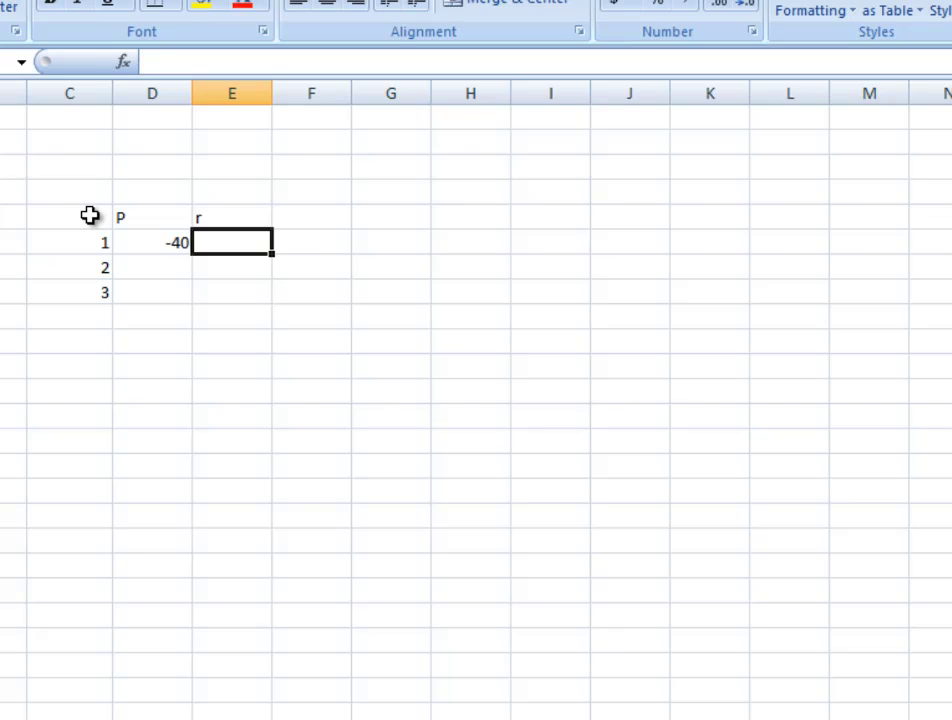
type(".06")
key("Right")
Add the header n in F5 and enter 12 below it in F6
key("Up")
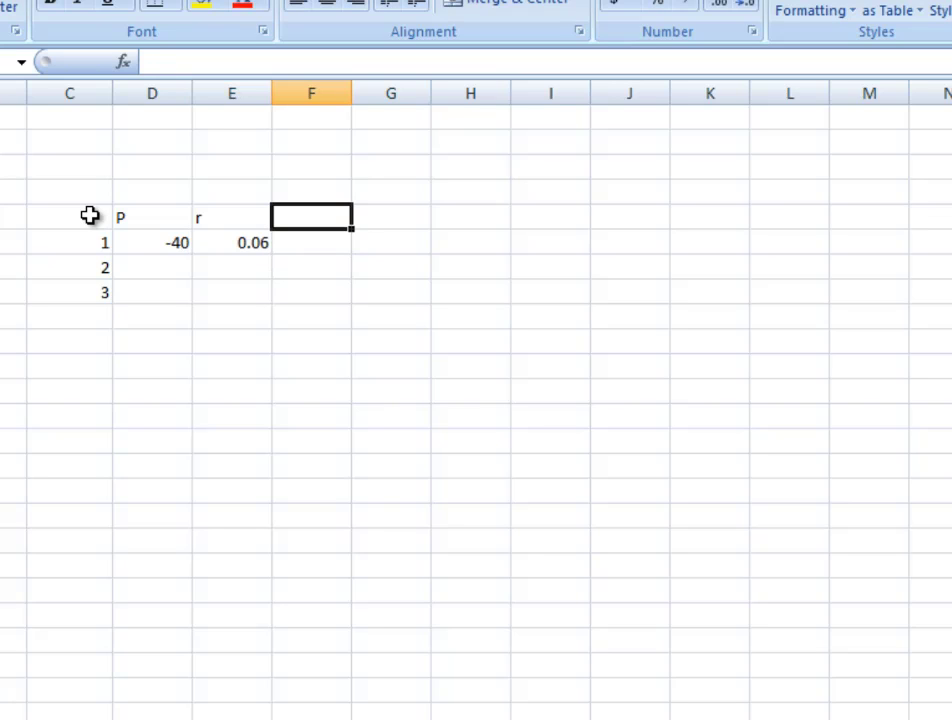
type("n12")
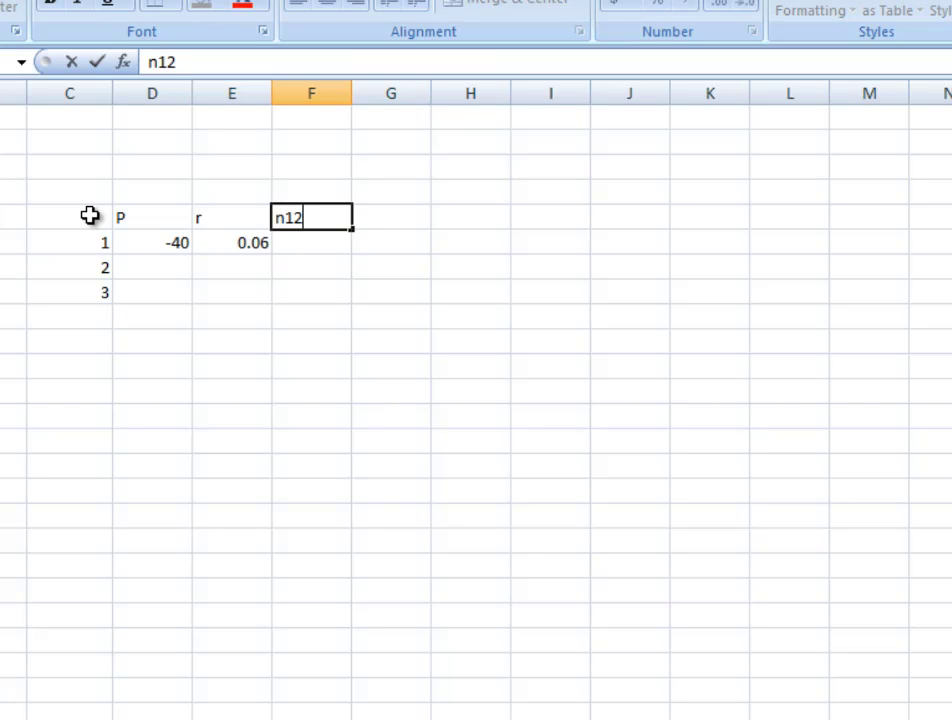
key("BackSpace")
key("BackSpace")
key("Return")
type("12")
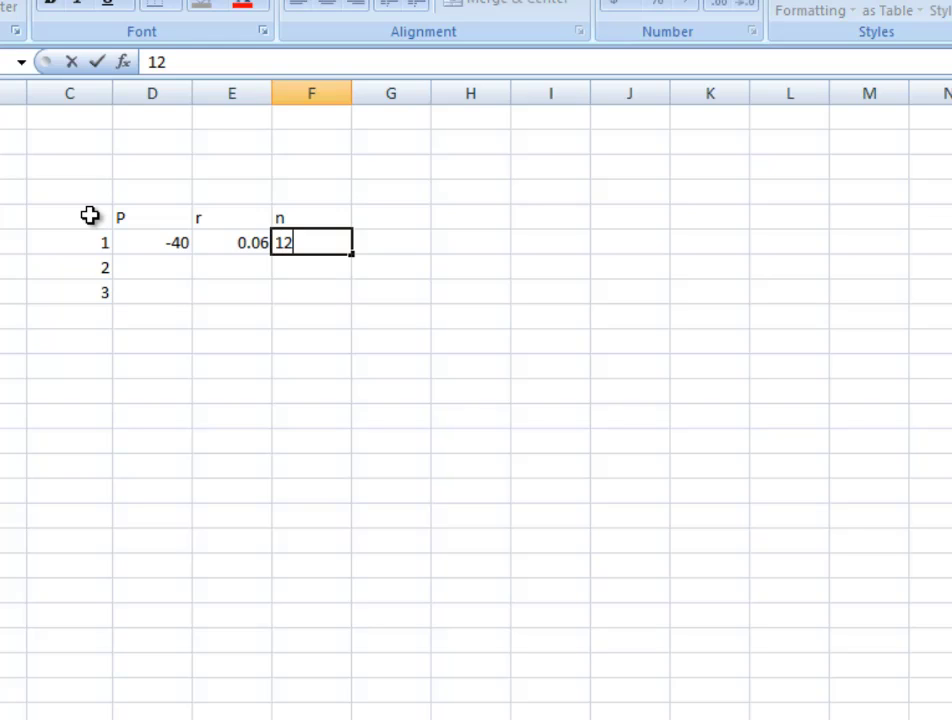
key("Right")
Add the header pmt in G5 and enter -10 below it in G6
key("Up")
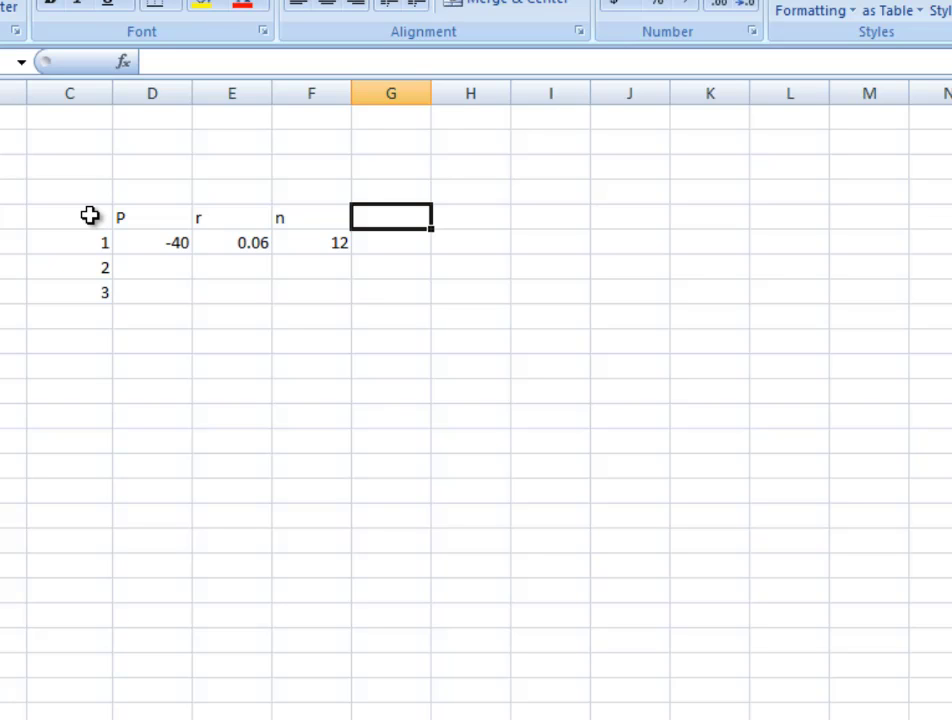
type("pmt")
key("Return")
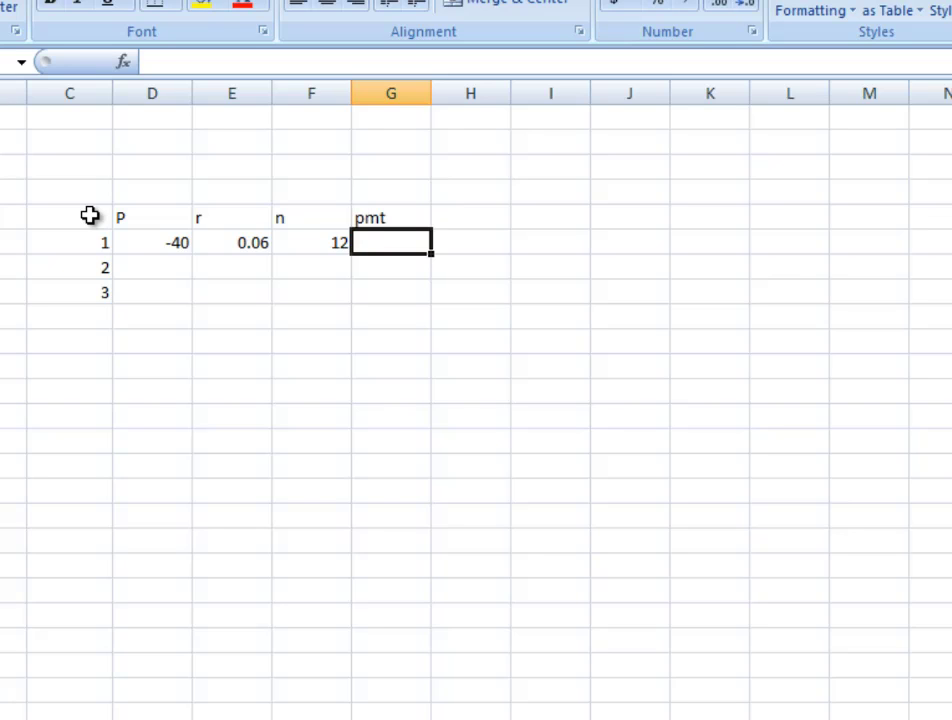
type("-10")
key("Tab")
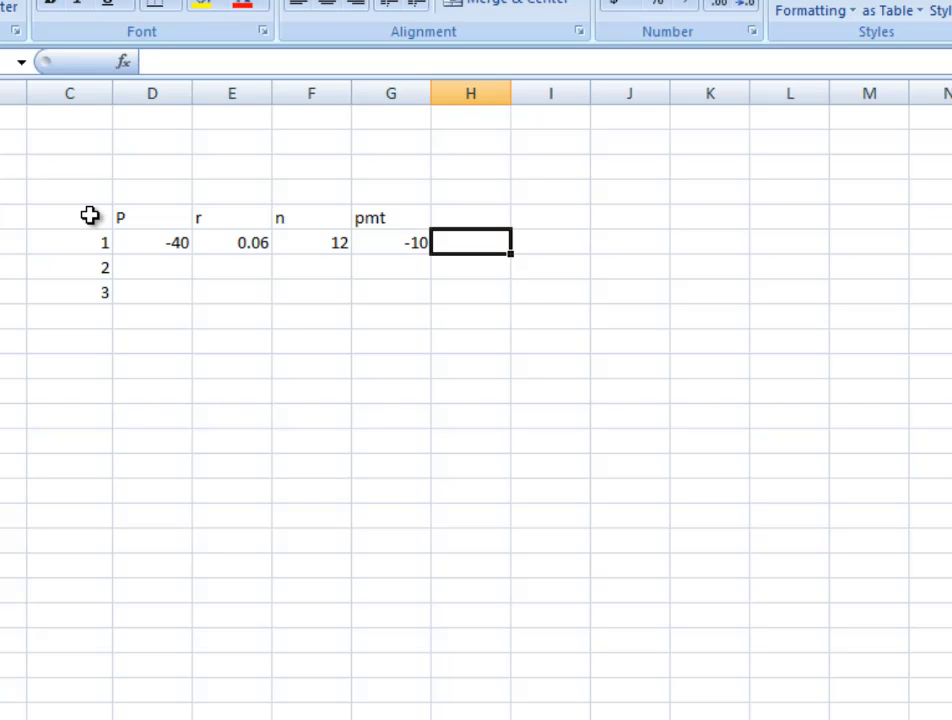
Add the header rate in H5 and calculate it in H6 with the formula =E6/F6
key("Up")
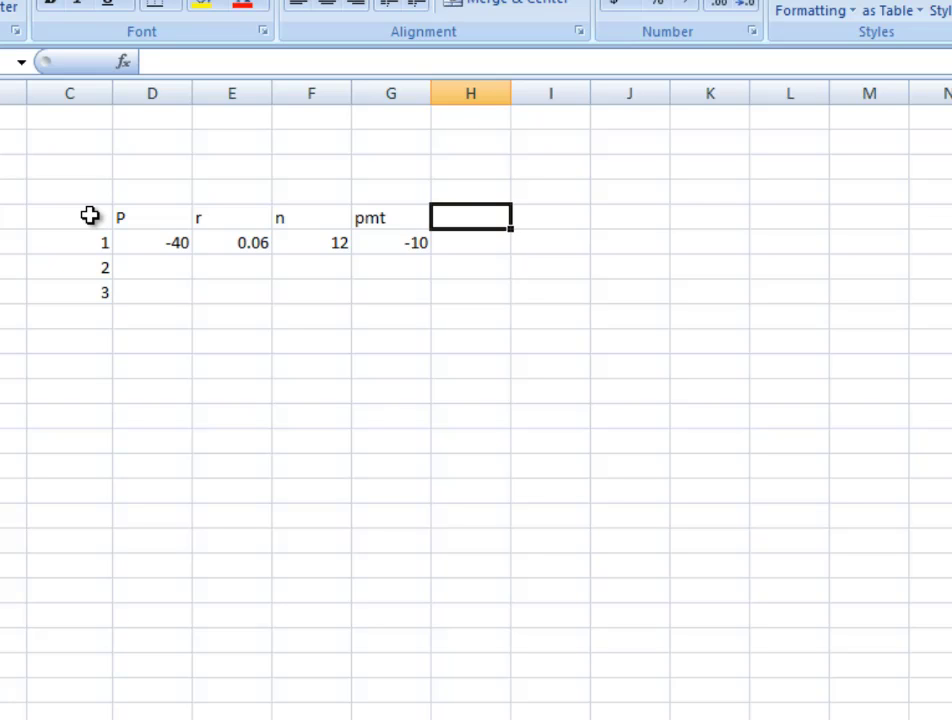
type("rate")
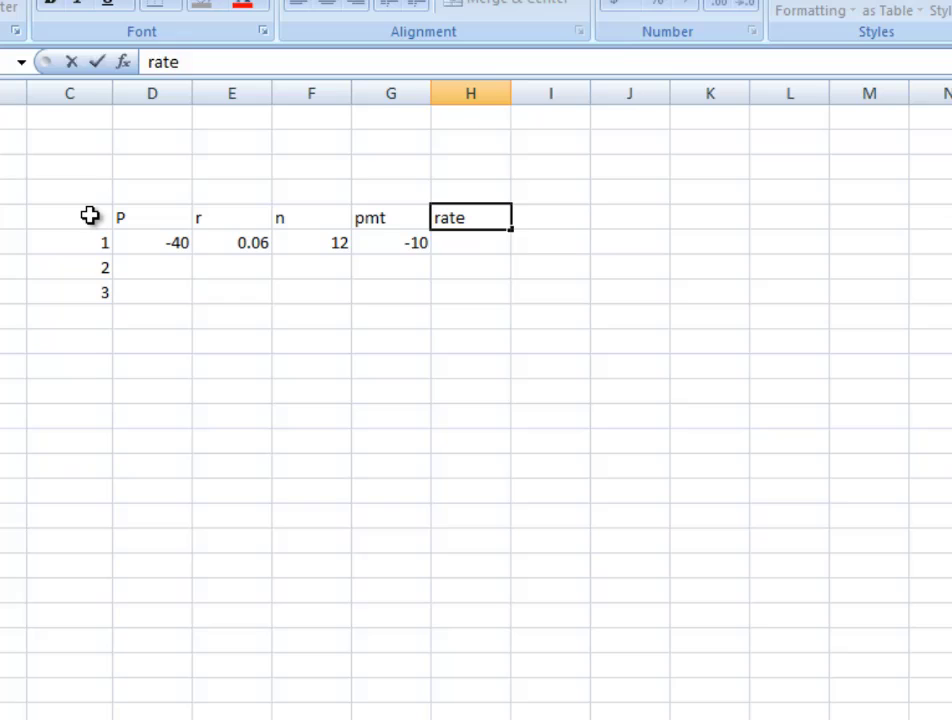
key("Return")
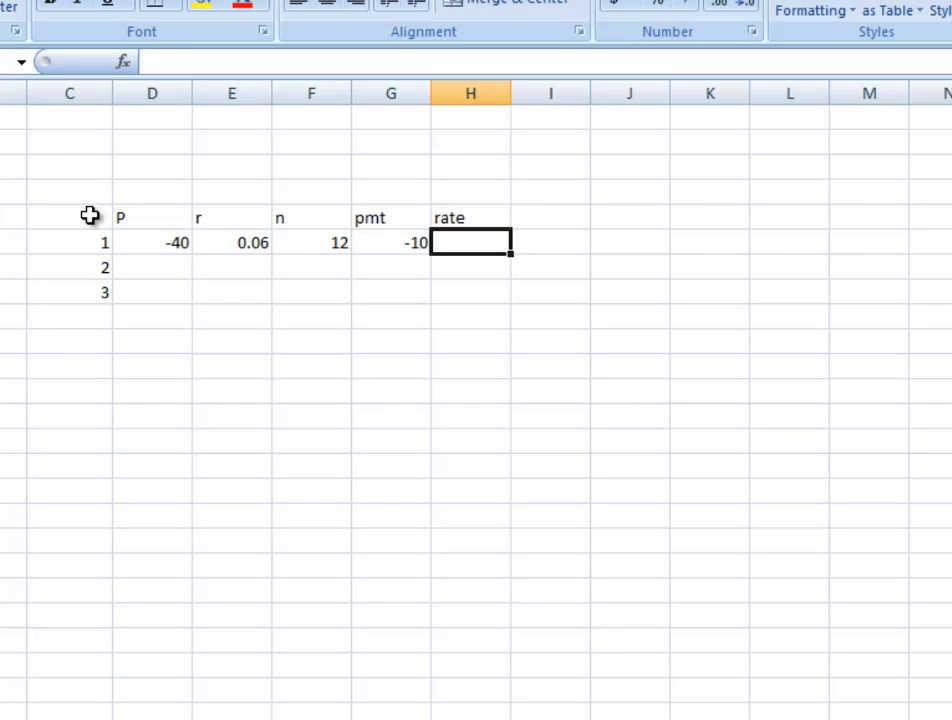
type("=")
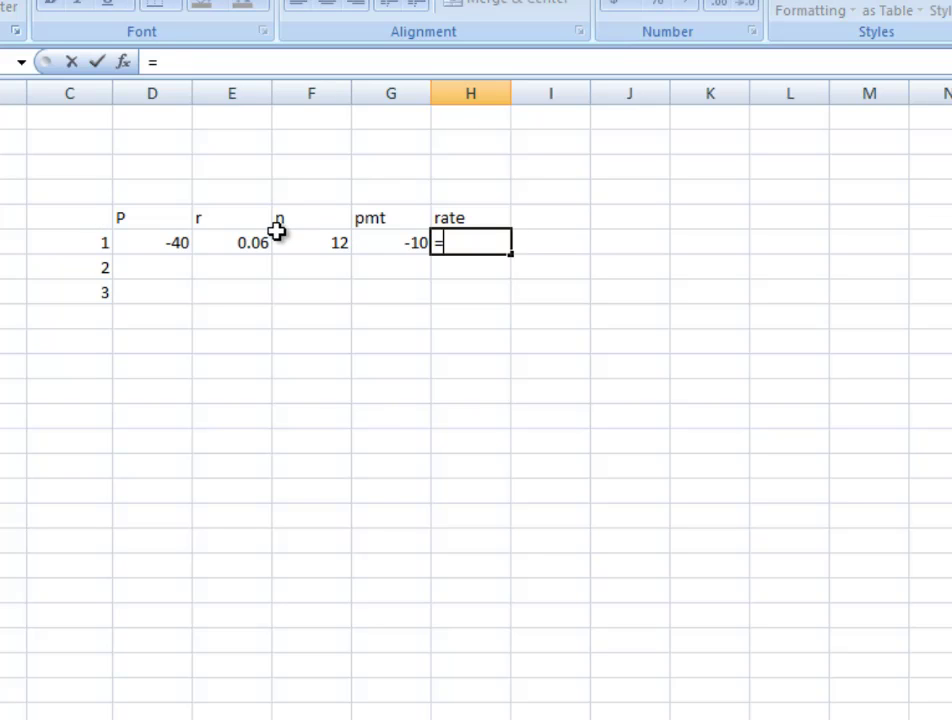
left_click(253, 242)
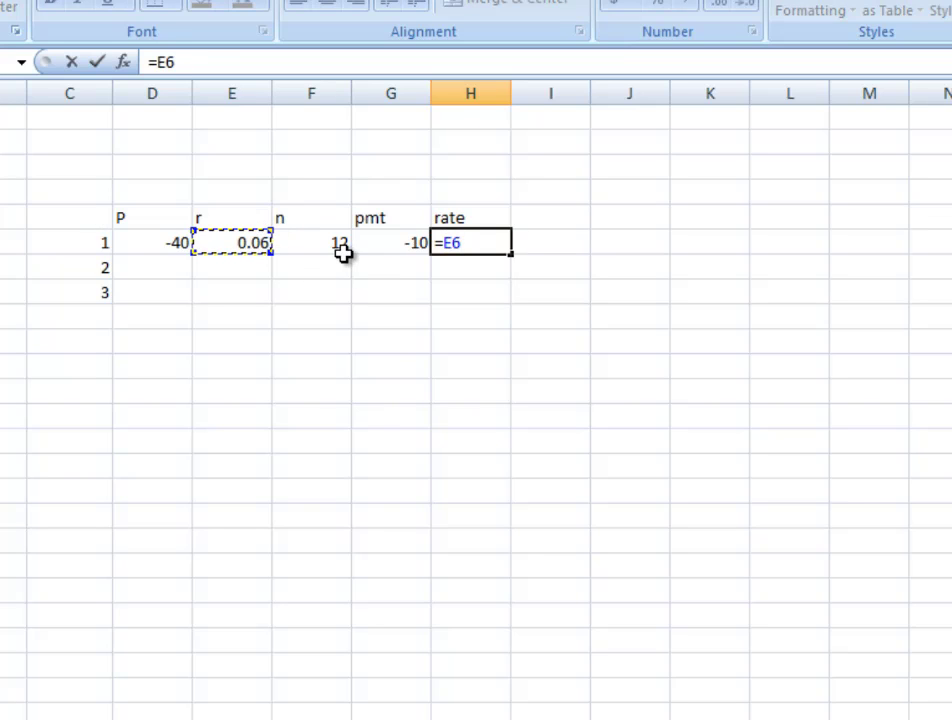
type("/")
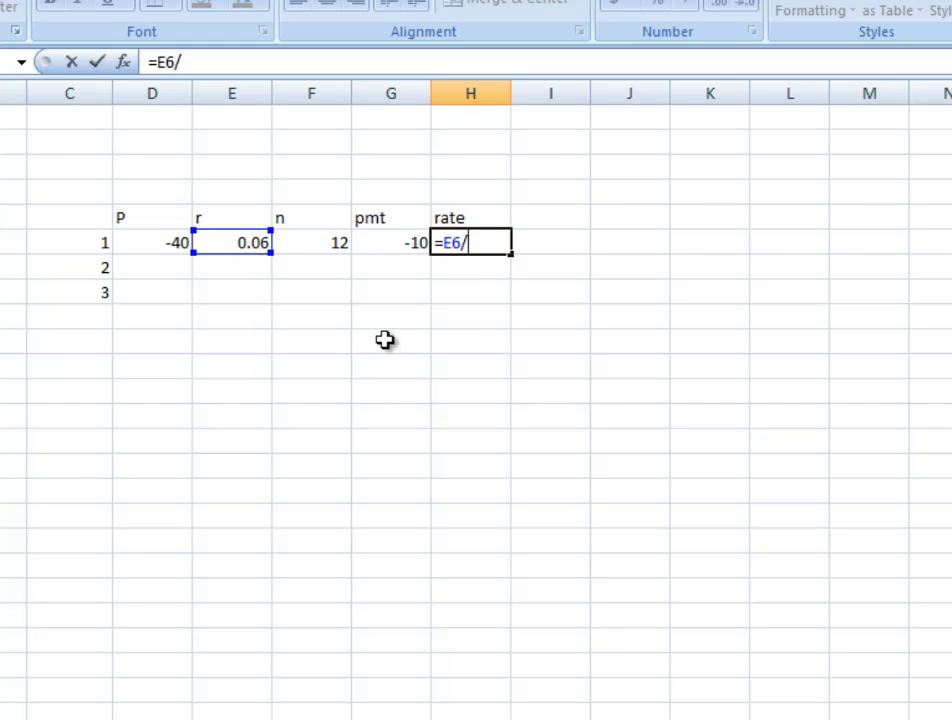
left_click(320, 246)
key("Return")
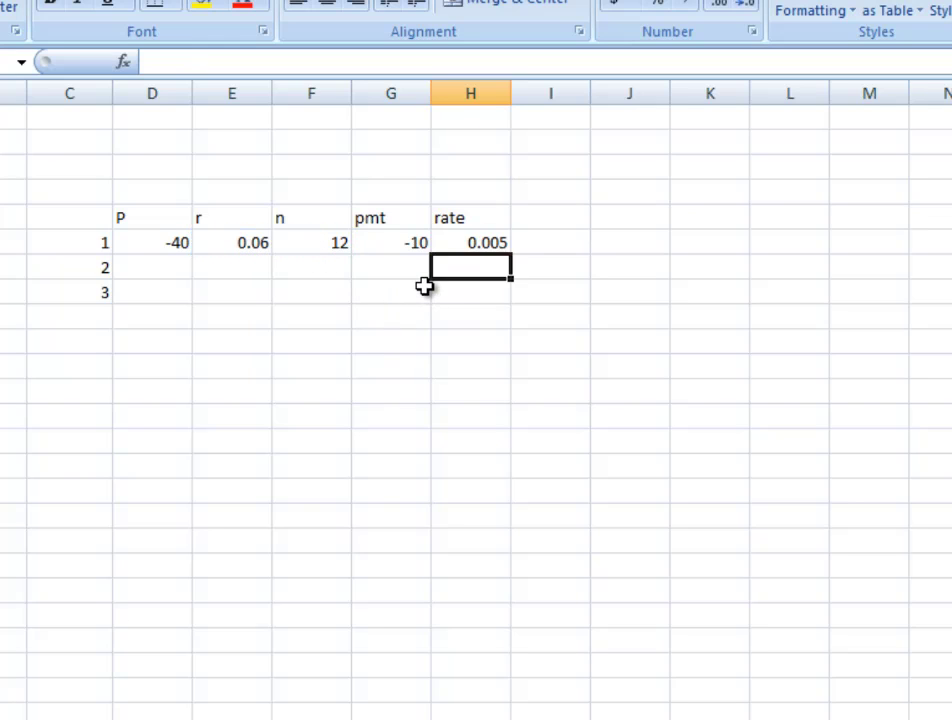
Add the header nper in cell I5, beside the rate header
key("Up")
key("Right")
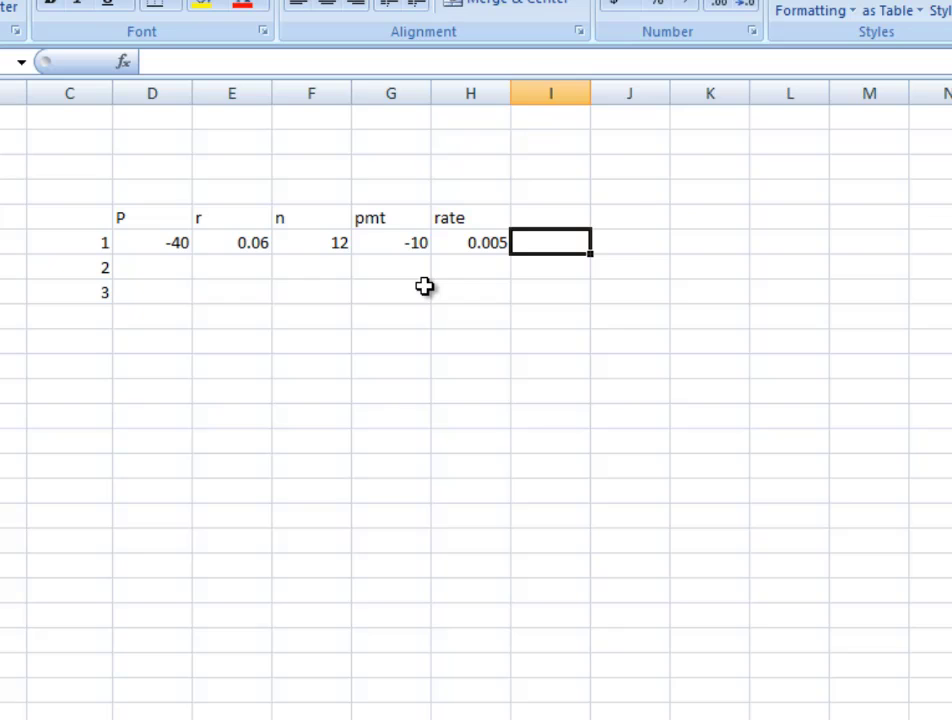
key("Up")
type("nper")
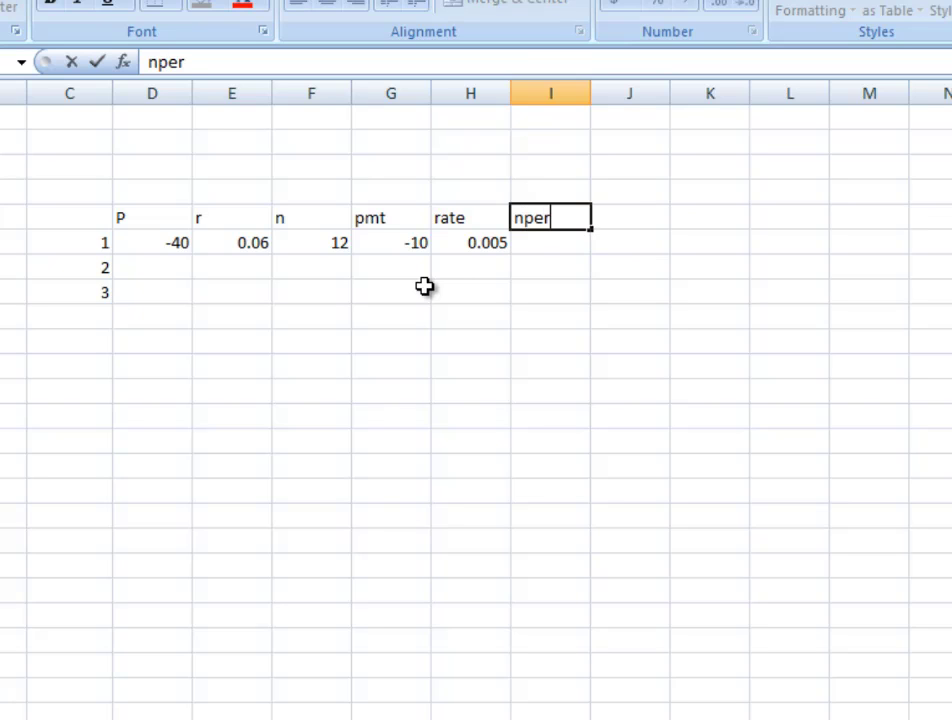
key("Return")
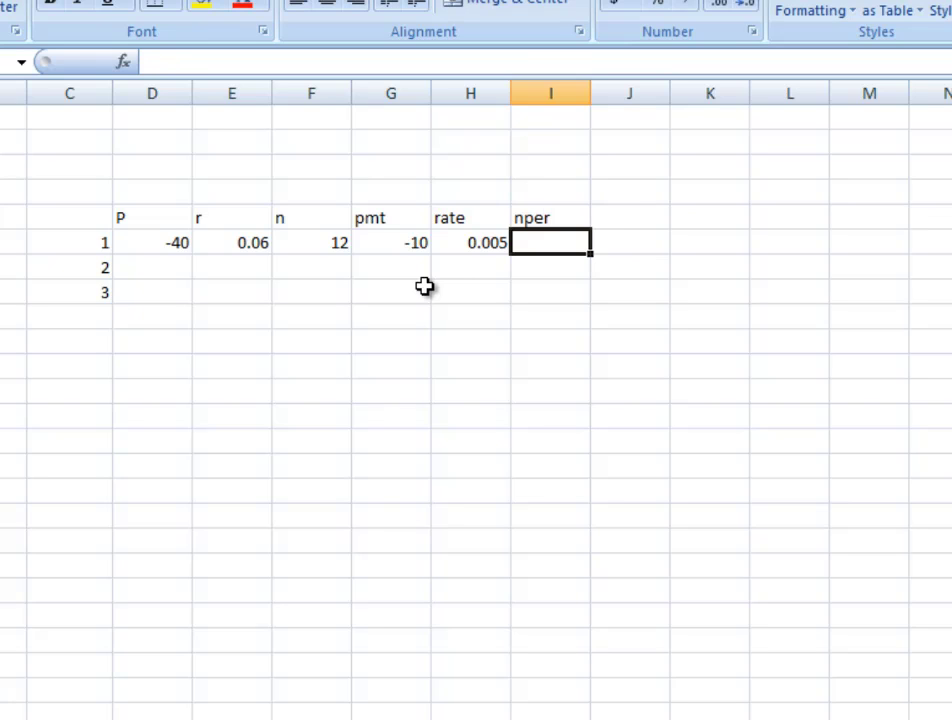
Calculate nper in I6 by multiplying n by the year with the formula =F6*C6
key("alt+n")
type("=")
left_click(310, 242)
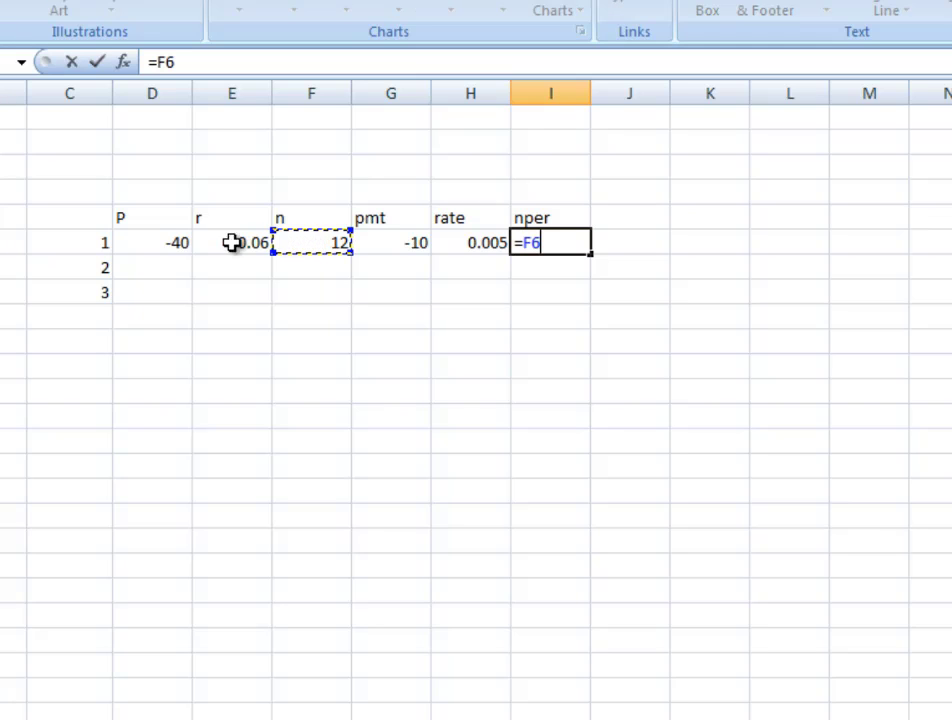
type("*")
left_click(97, 240)
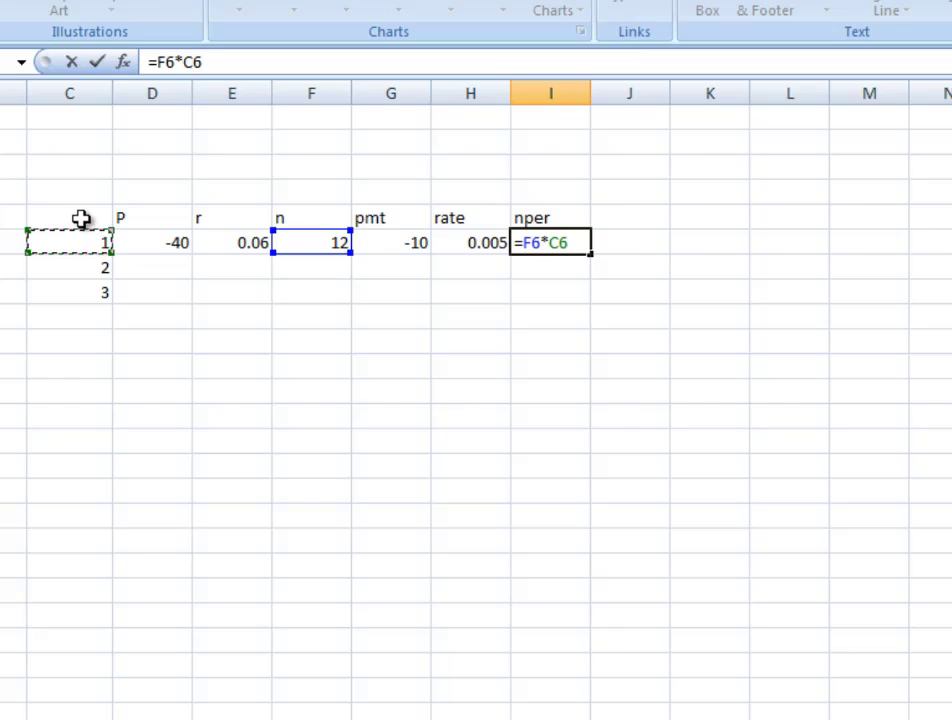
left_click(80, 218)
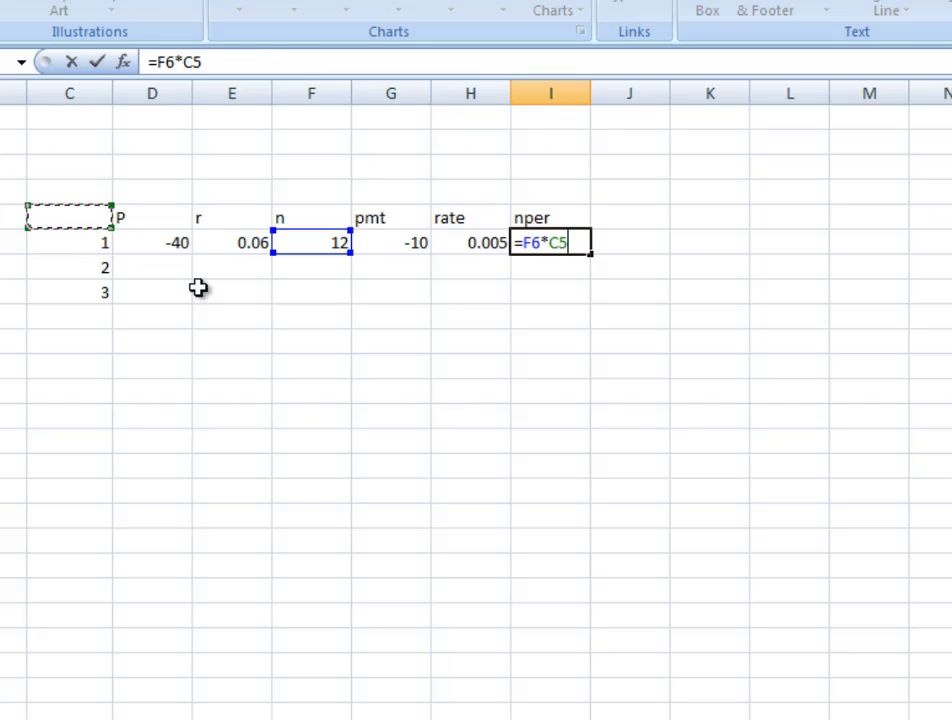
left_click(50, 242)
key("Return")
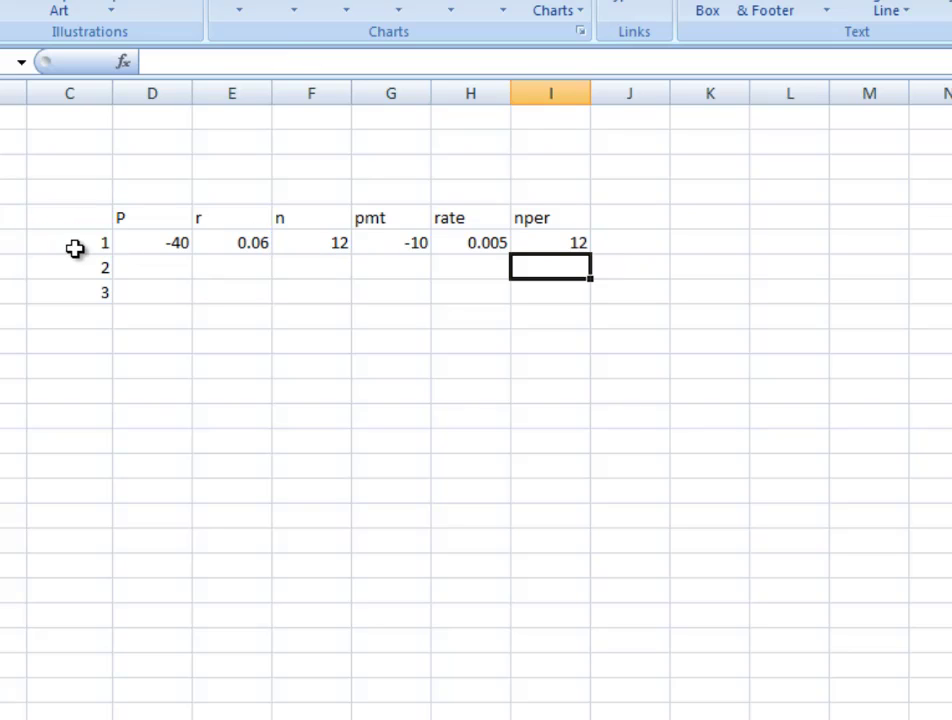
Label the year column by entering the header Y in C5
left_click(70, 219)
type("Y")
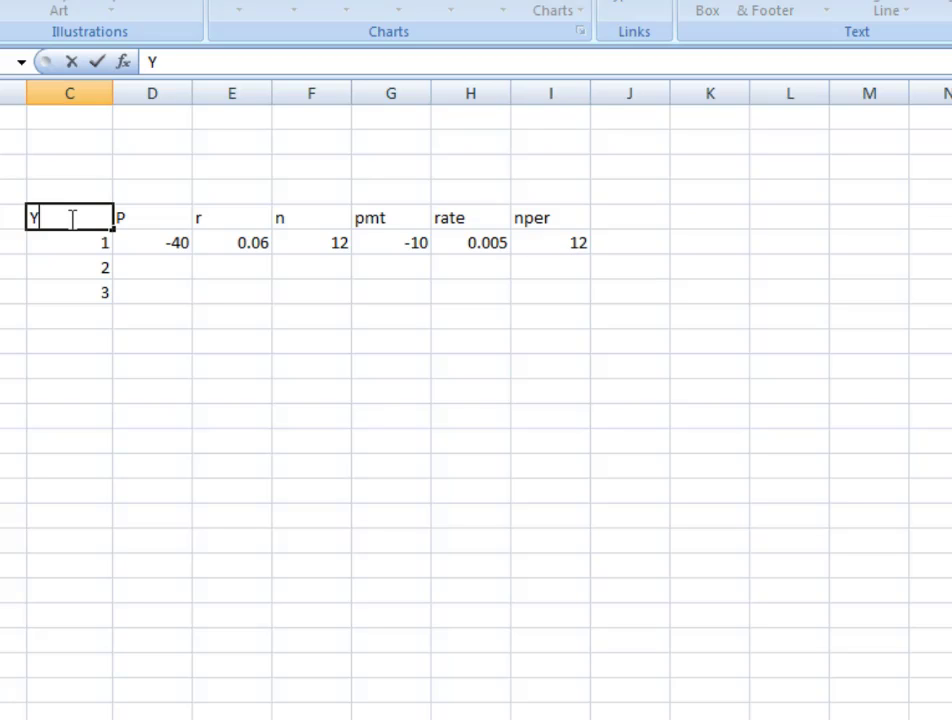
key("Return")
Add the header Amount in J5, after the nper column
key("Right")
key("Right")
key("Right")
key("Right")
key("Right")
key("Right")
key("Right")
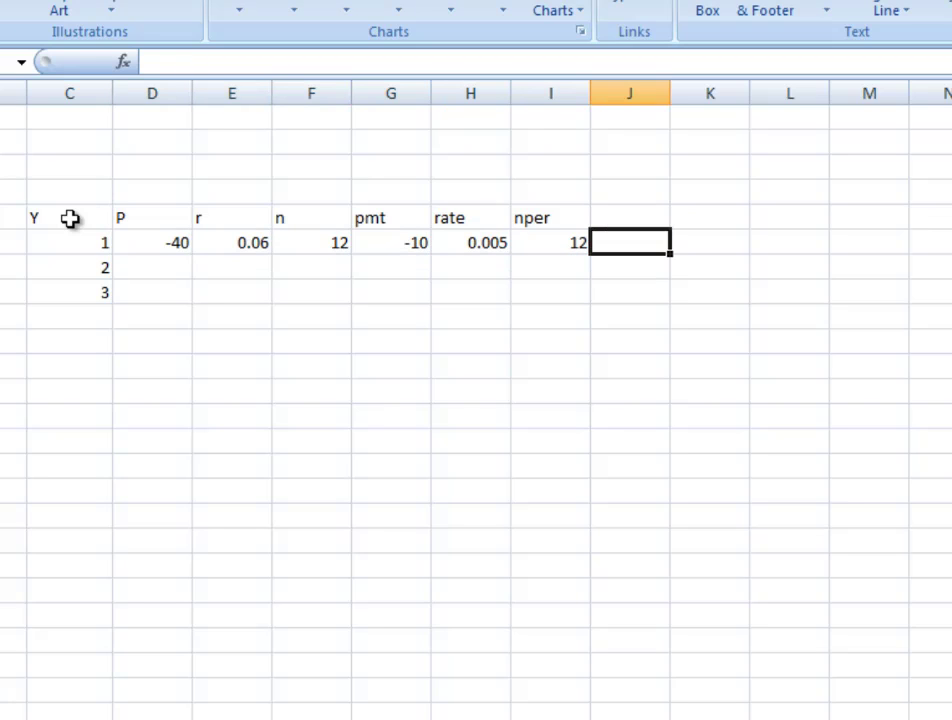
key("Up")
type("Amount")
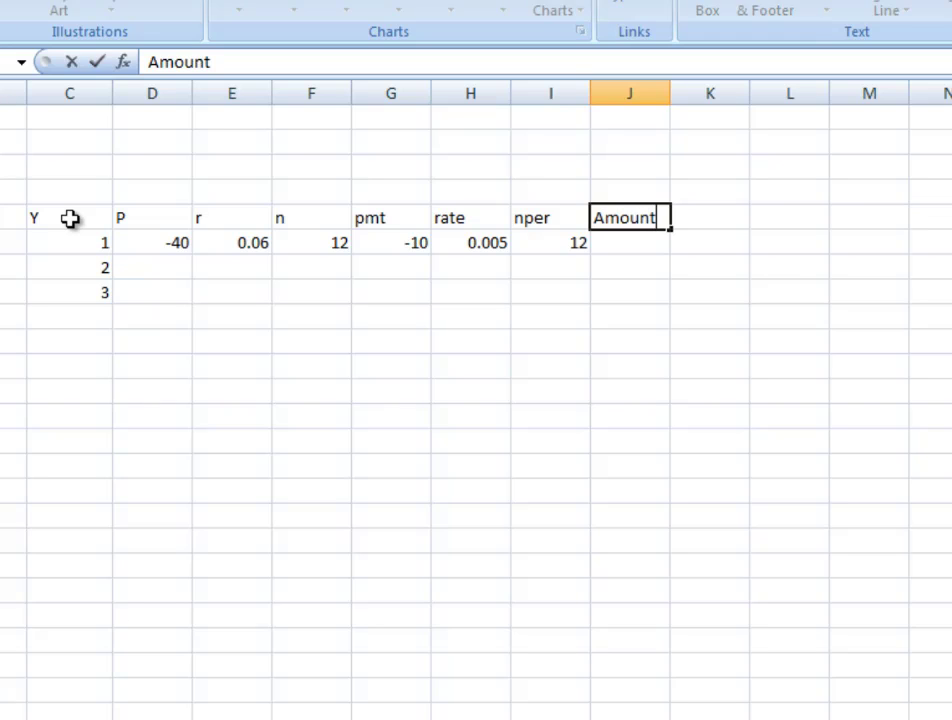
key("Return")
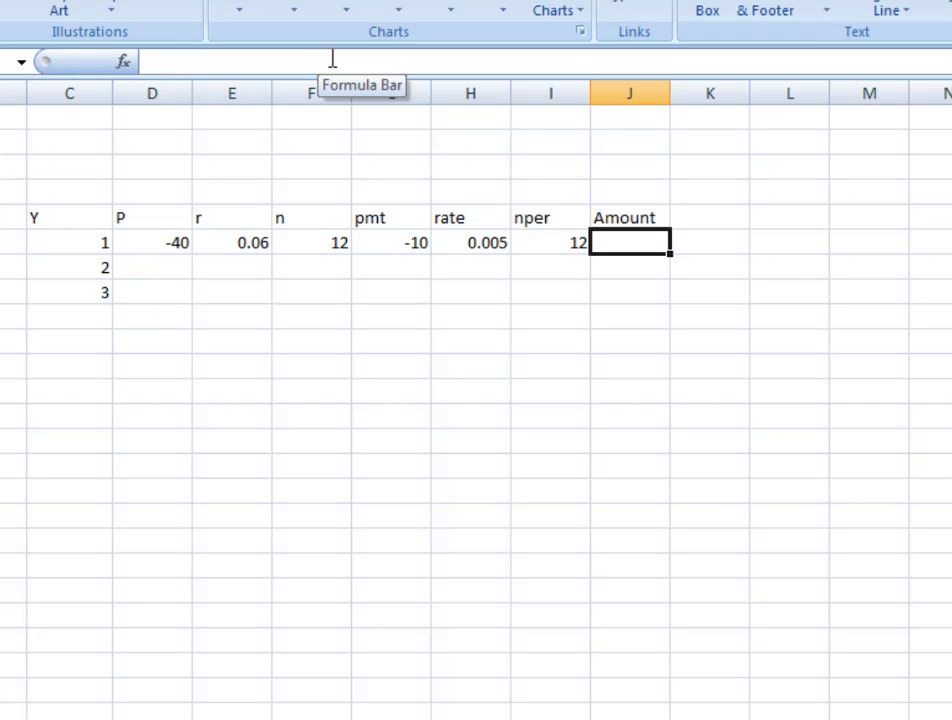
Insert the FV function in J6 with Rate H6, Nper I6, Pmt G6 and Pv D6
left_click(130, 62)
left_click(338, 476)
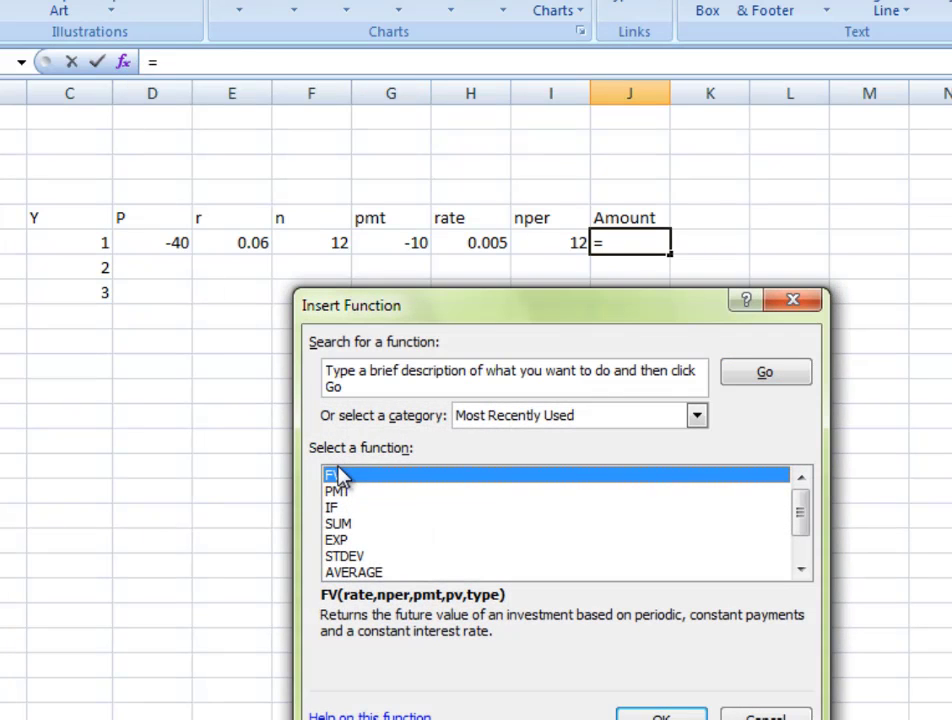
left_click(663, 715)
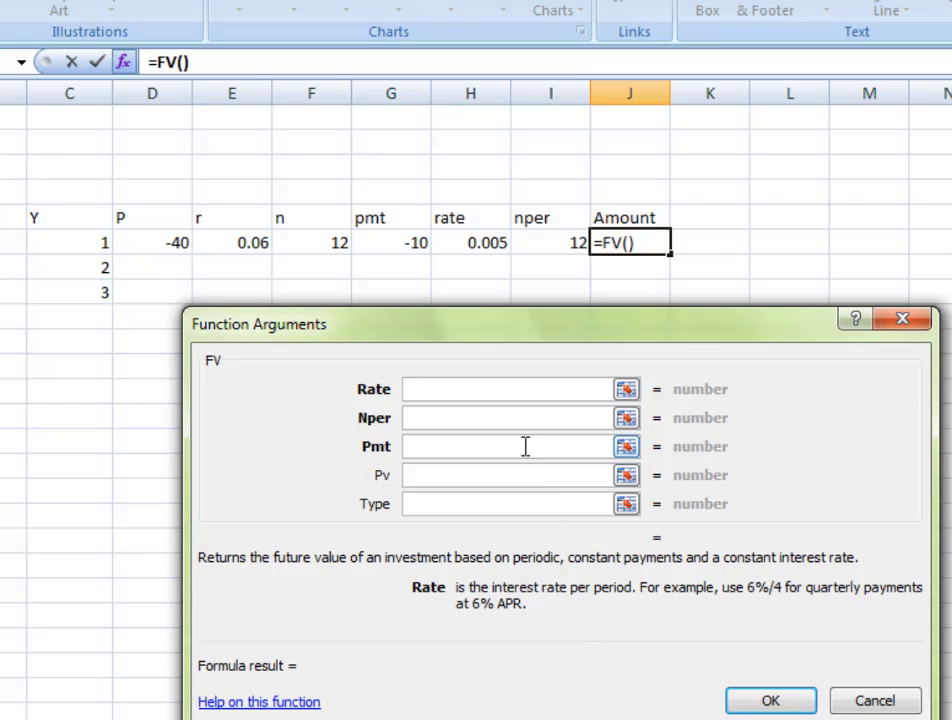
left_click(471, 243)
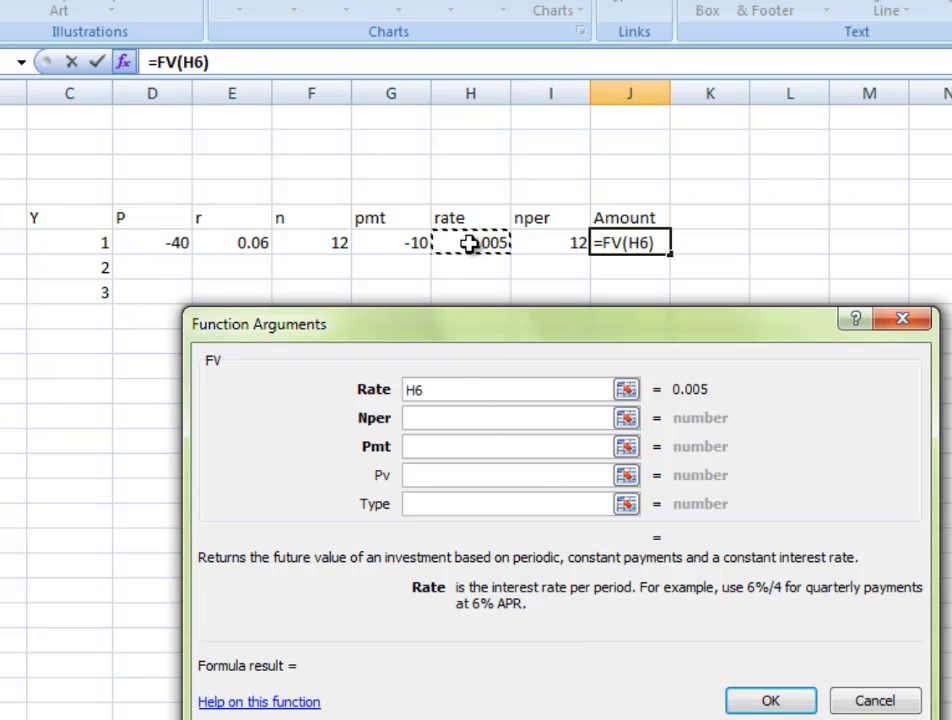
left_click(447, 421)
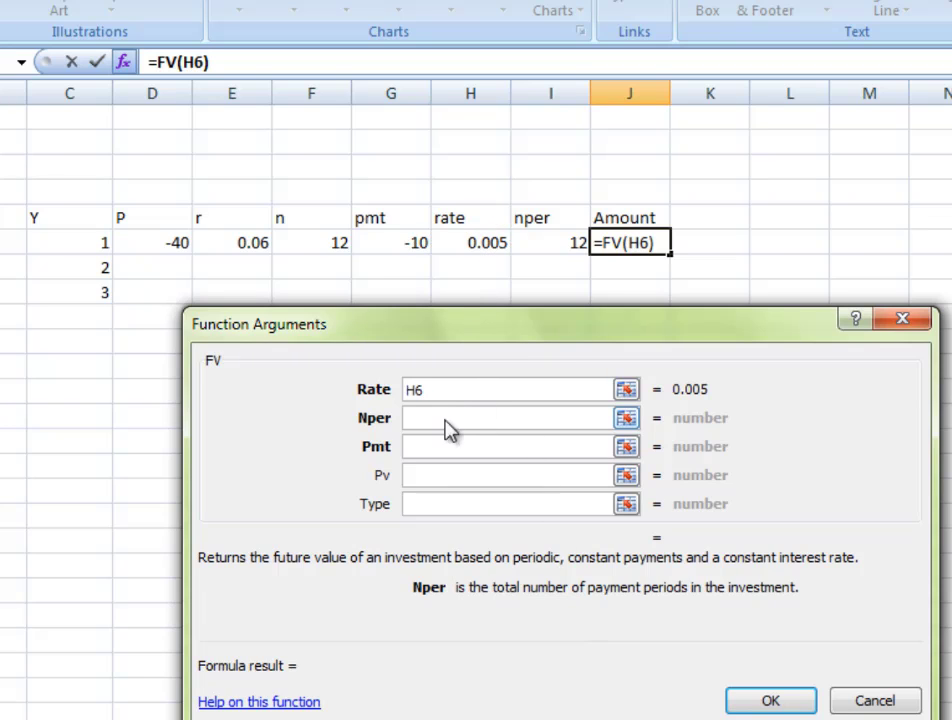
left_click(548, 243)
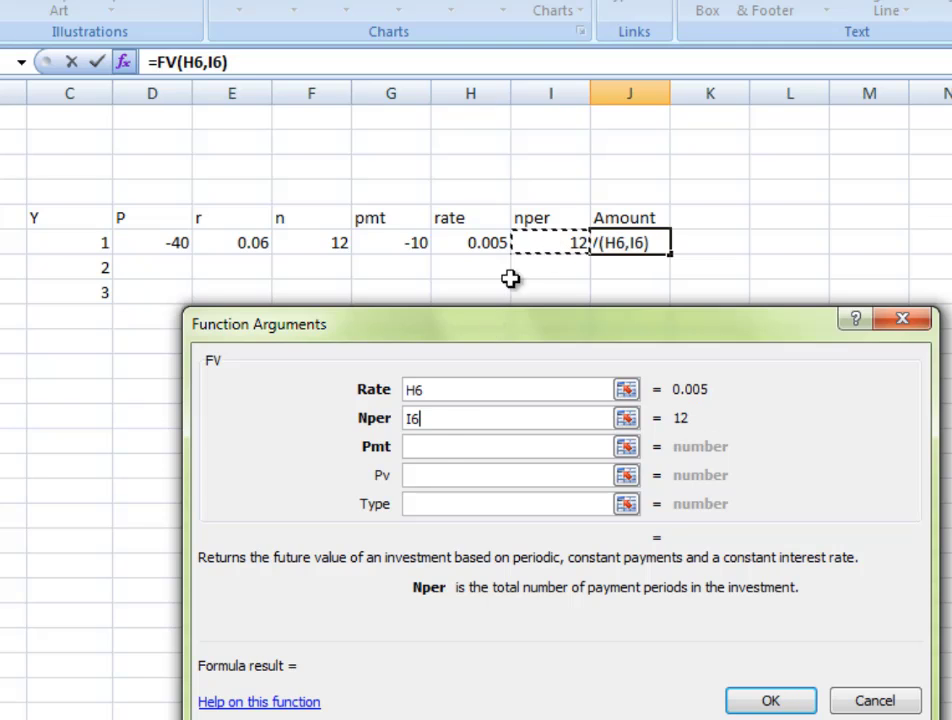
left_click(438, 446)
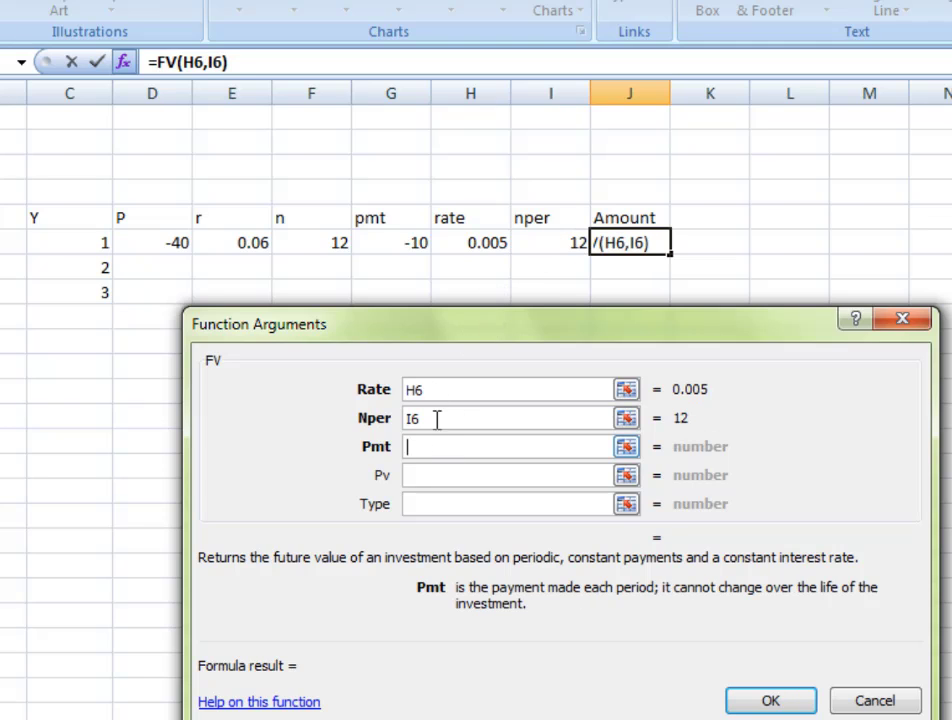
left_click(404, 240)
left_click(423, 473)
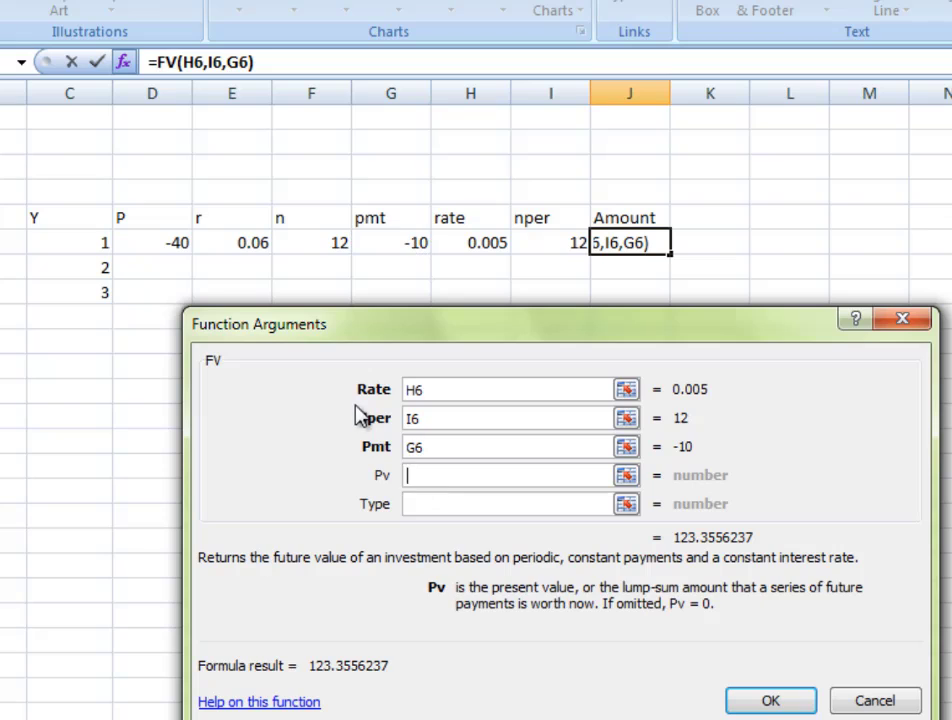
left_click(176, 243)
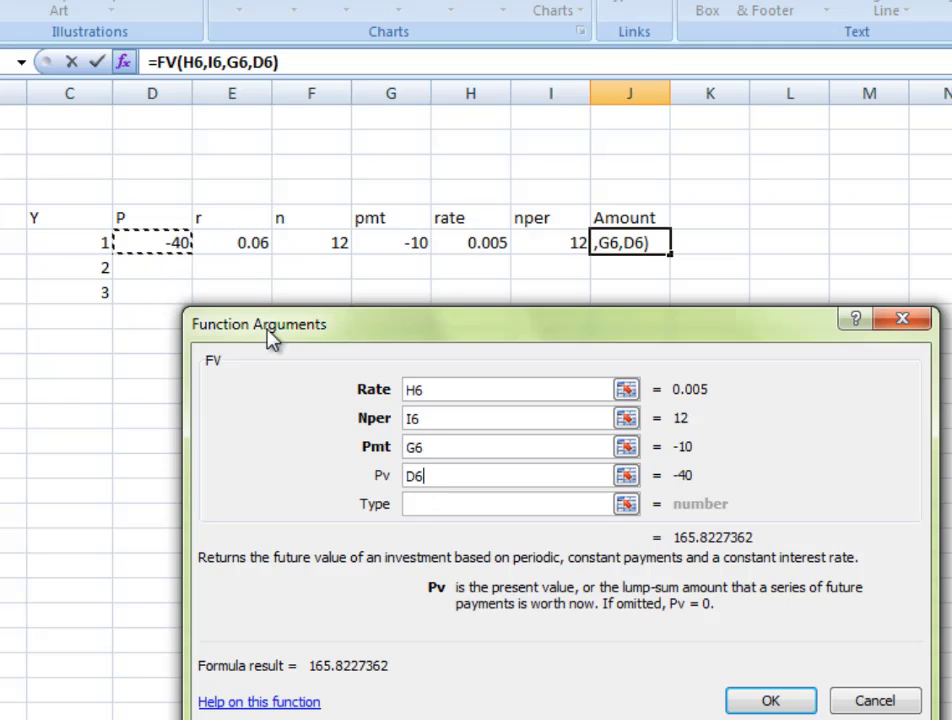
left_click(768, 700)
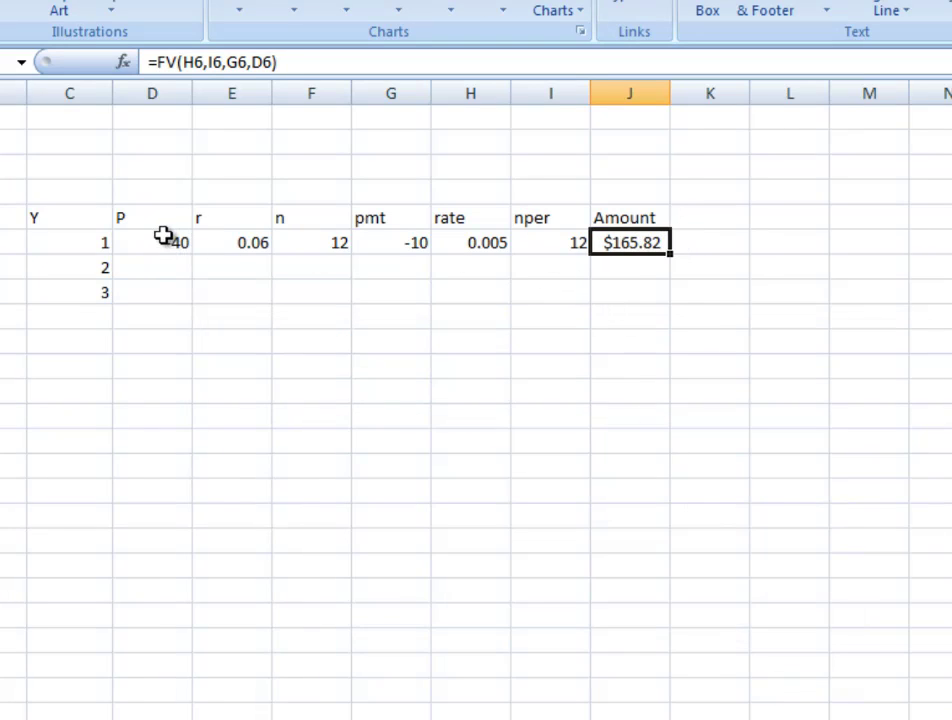
Copy the year 1 inputs and formulas in D6:J6 into the rows for years 2 and 3
left_click_drag(163, 236, 612, 240)
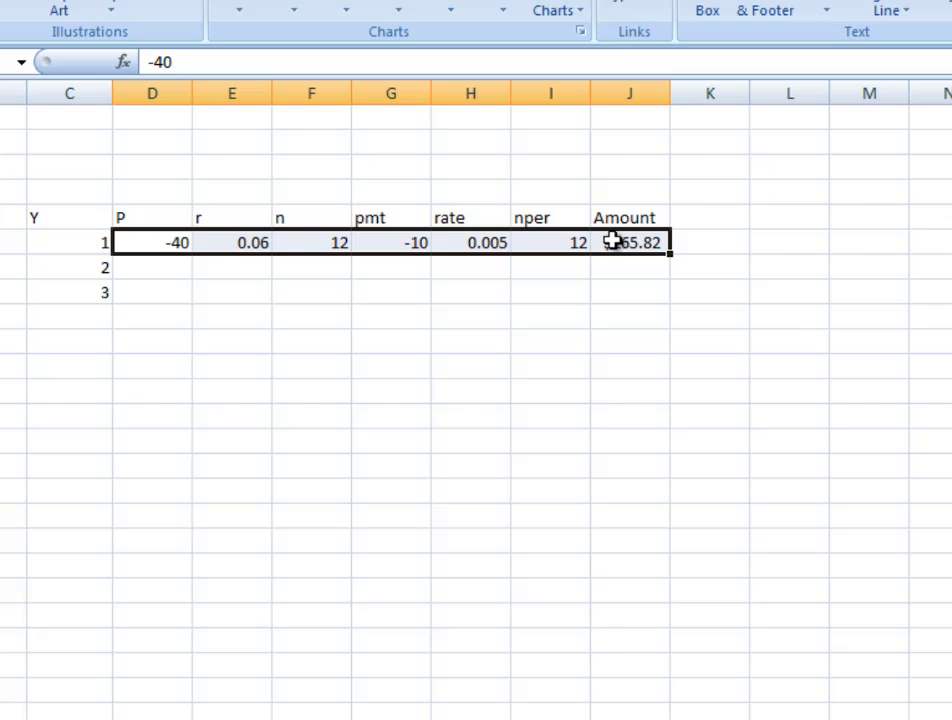
key("ctrl+c")
left_click(176, 266)
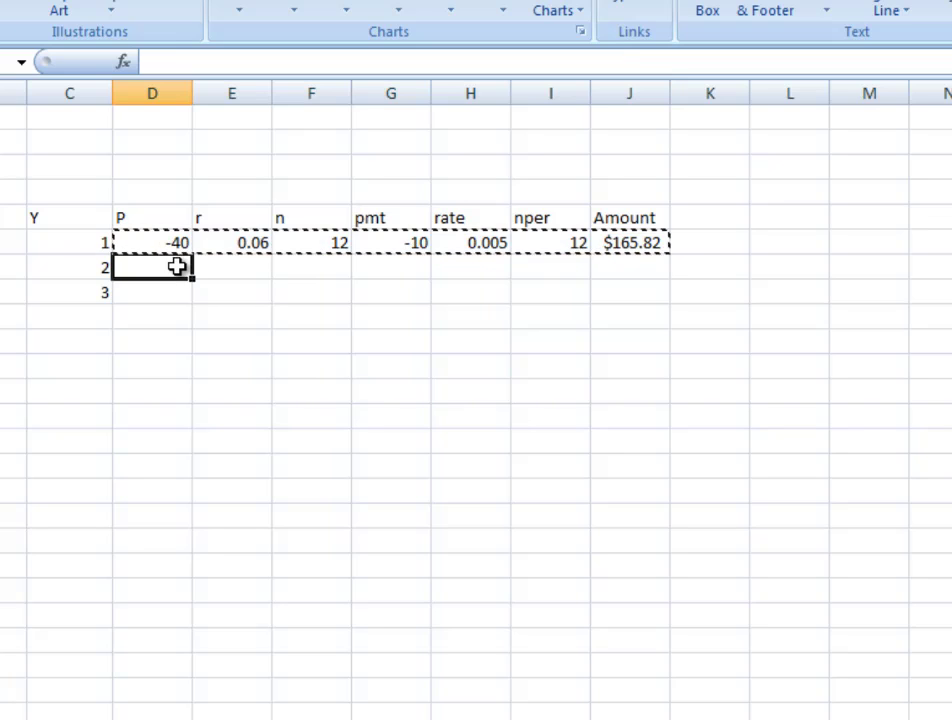
key("ctrl+v")
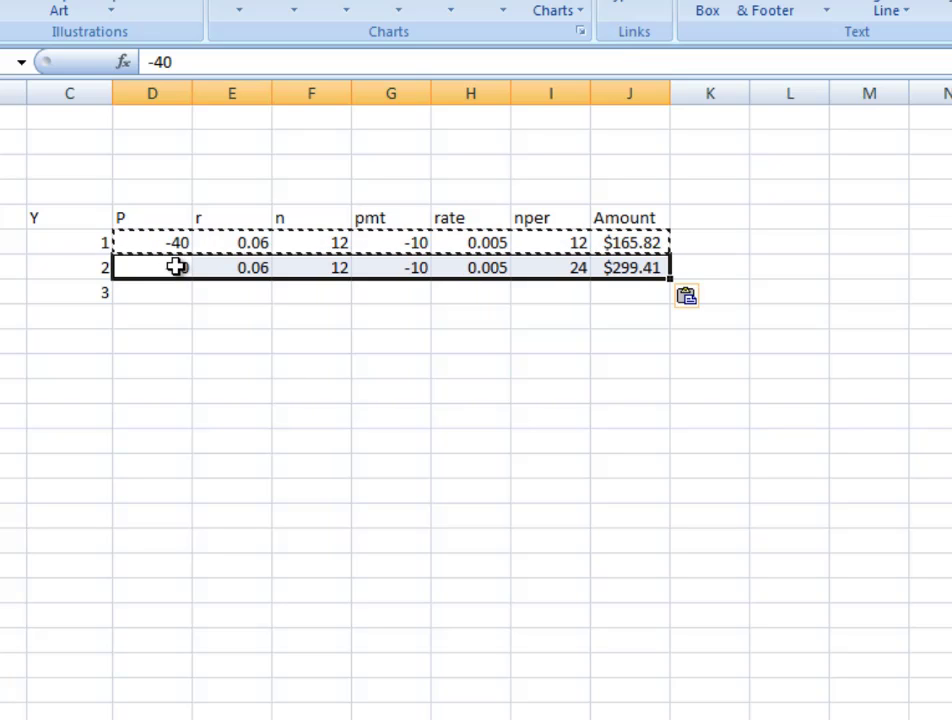
left_click(642, 272)
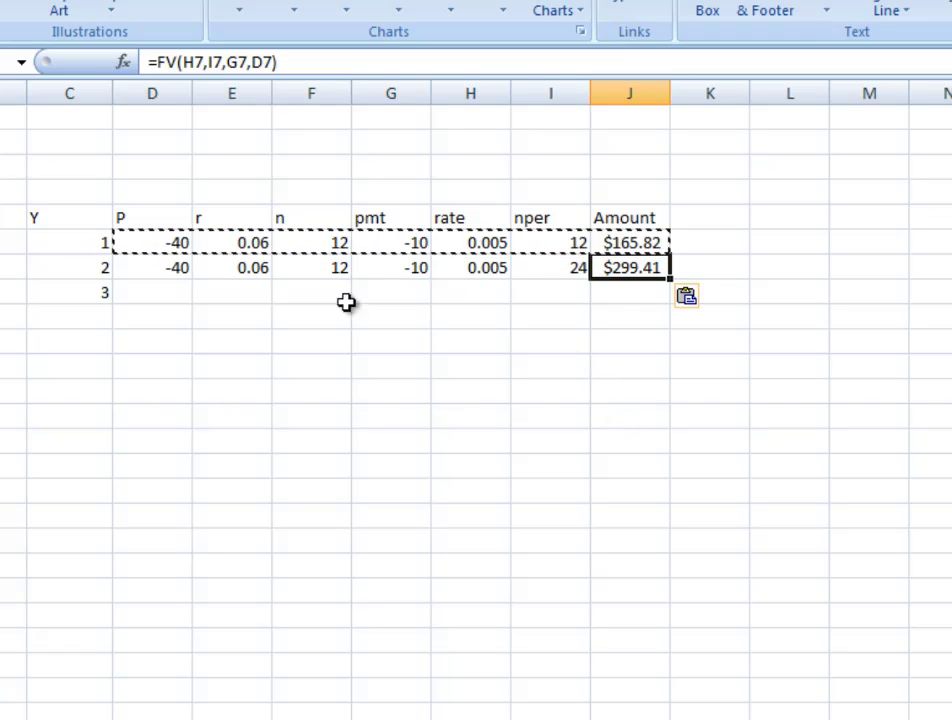
left_click_drag(80, 242, 646, 259)
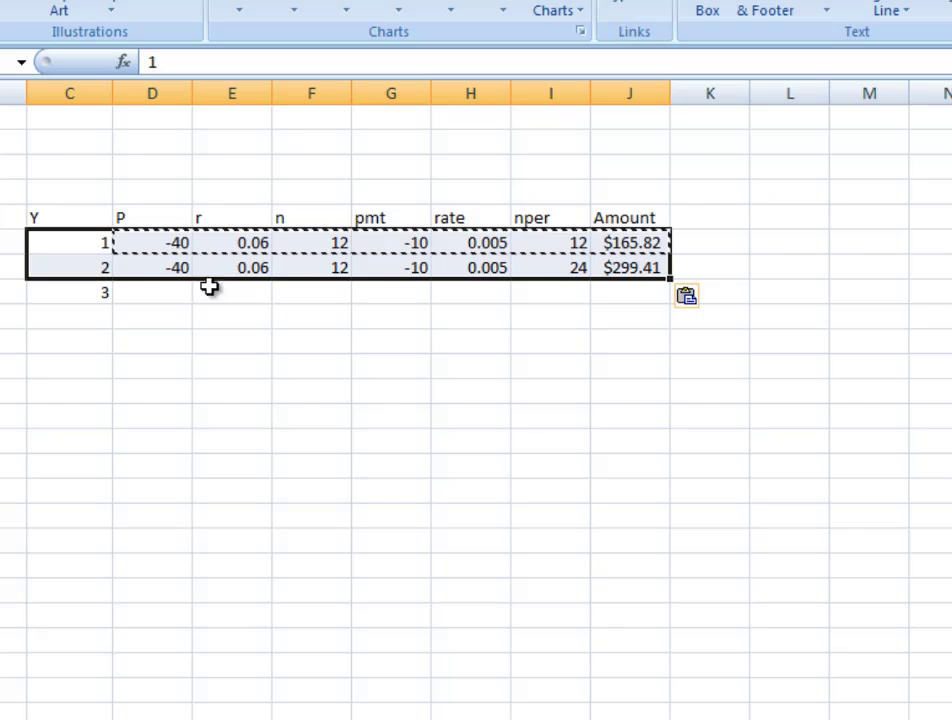
left_click(150, 288)
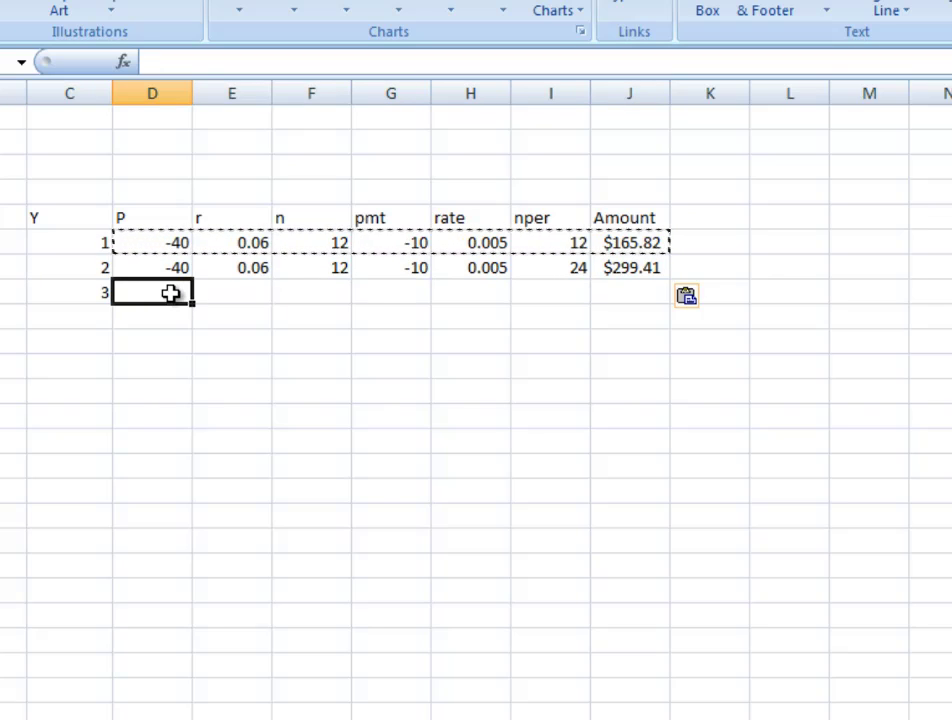
key("ctrl+v")
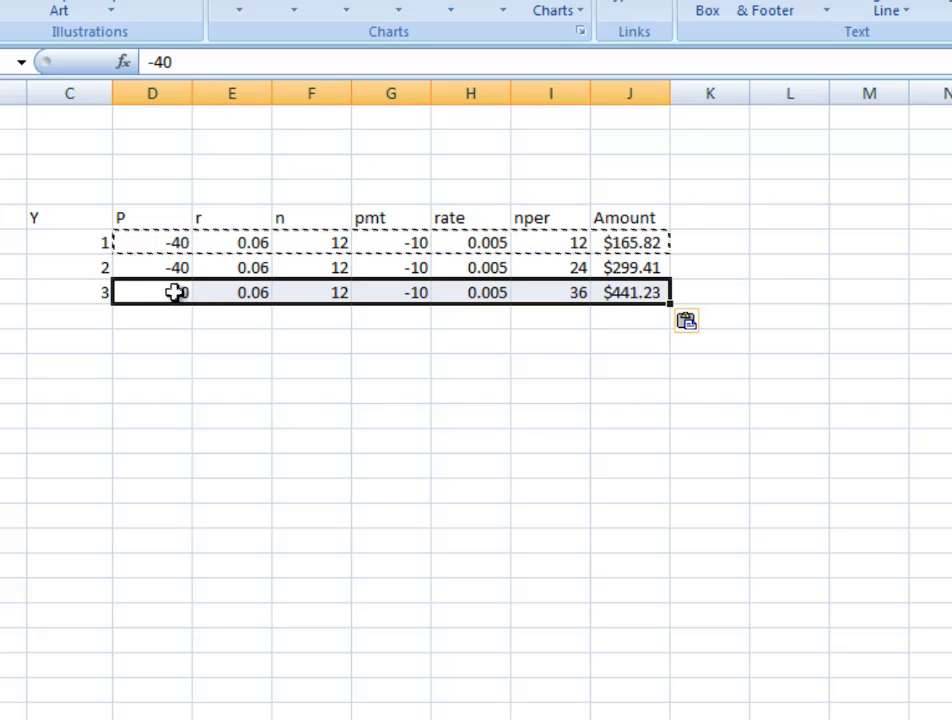
left_click(508, 313)
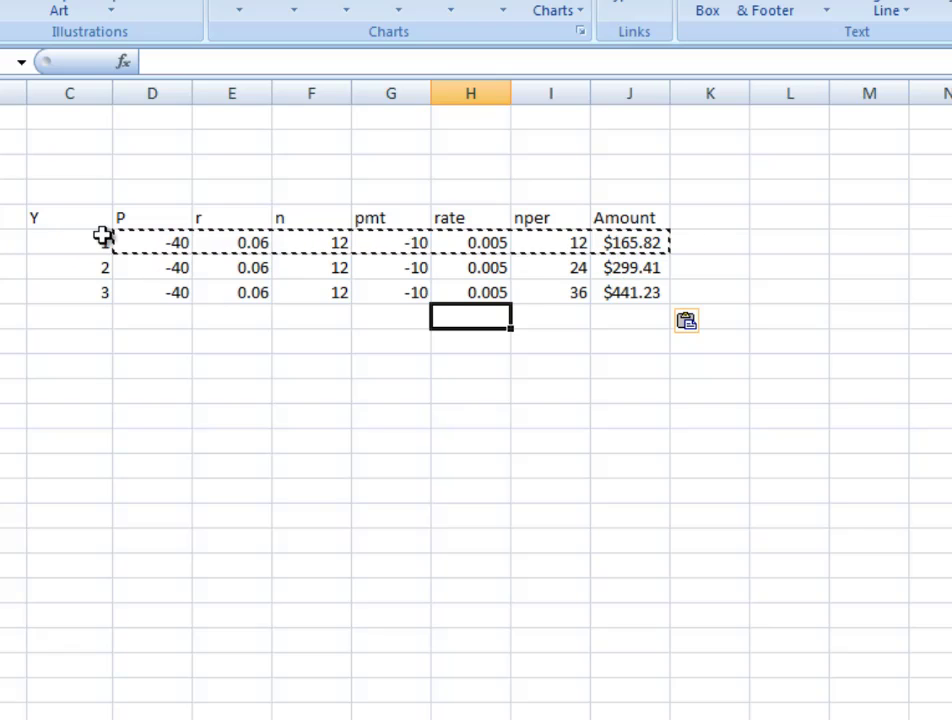
Fill the three table rows C6:J8 down to year 15 and widen the Amount column to fit its values
left_click_drag(100, 240, 611, 285)
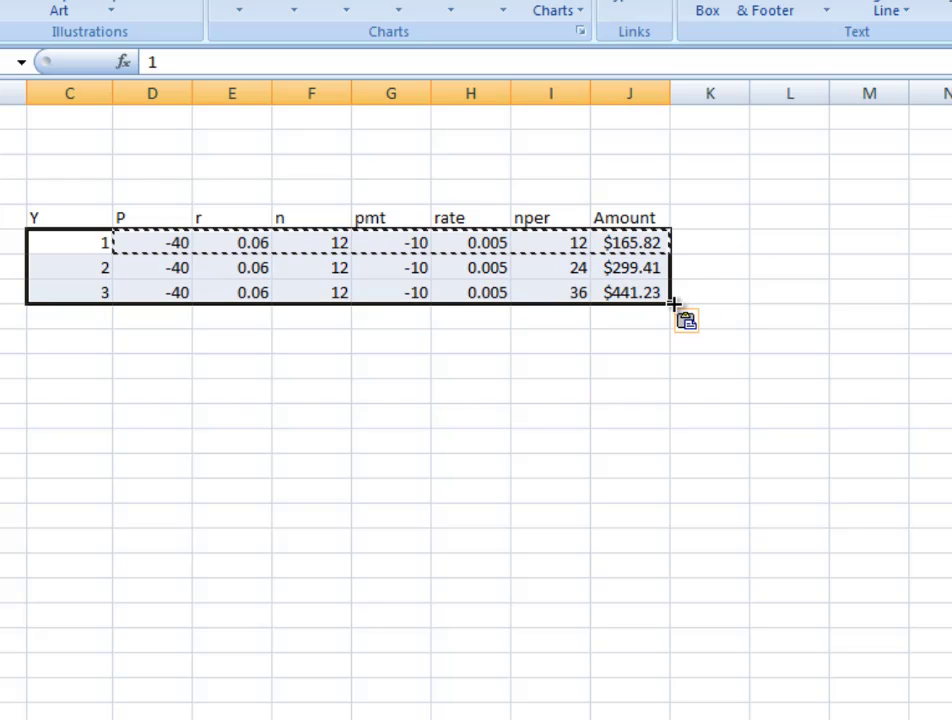
left_click_drag(672, 303, 673, 596)
left_click(640, 146)
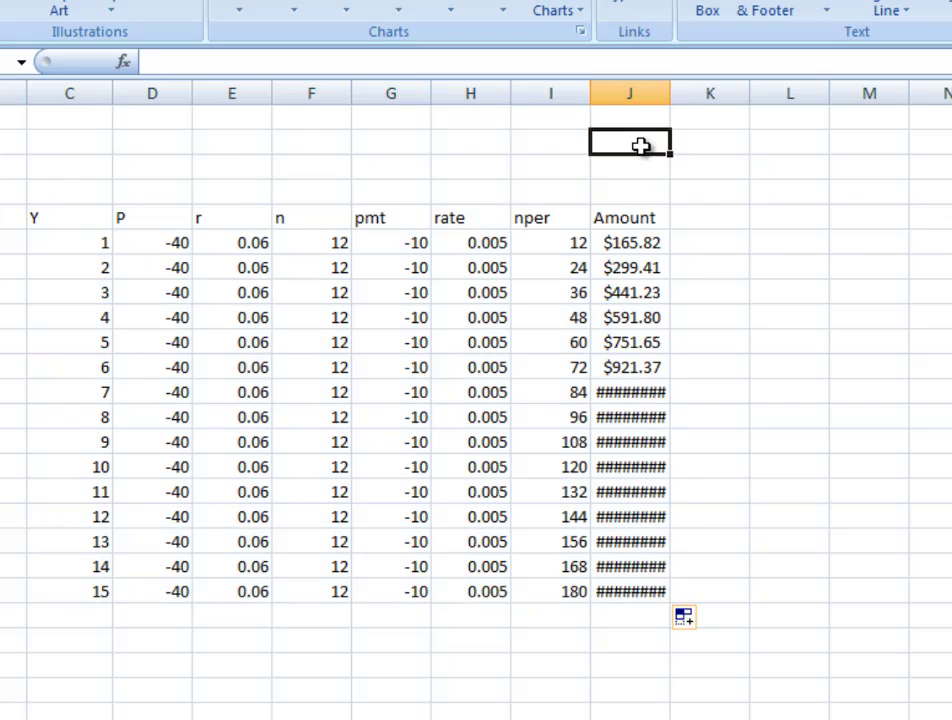
left_click_drag(671, 96, 695, 97)
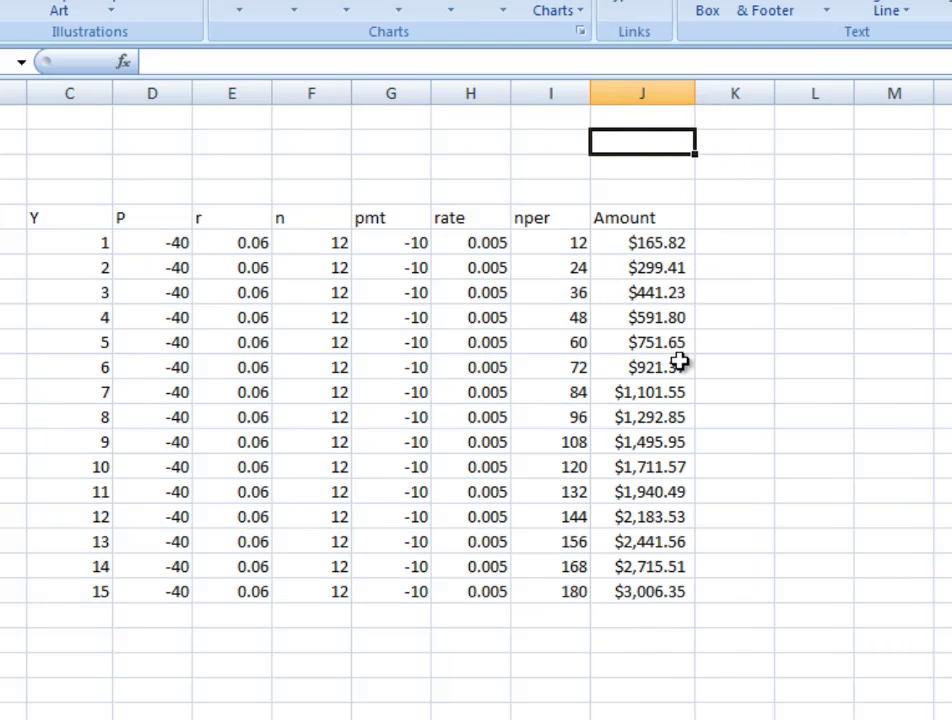
left_click(657, 468)
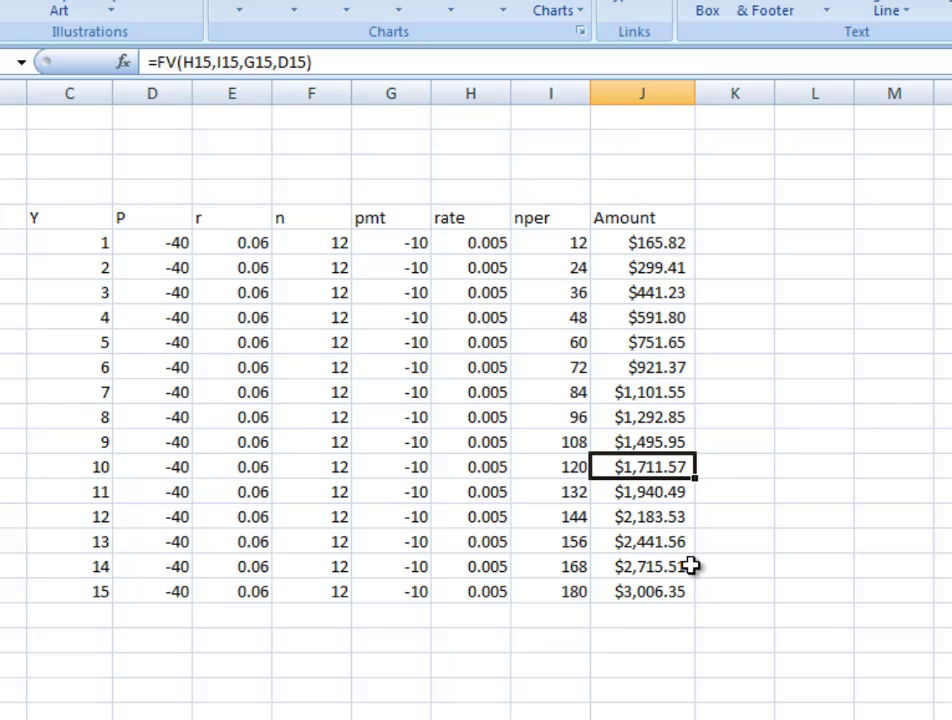
left_click(641, 596)
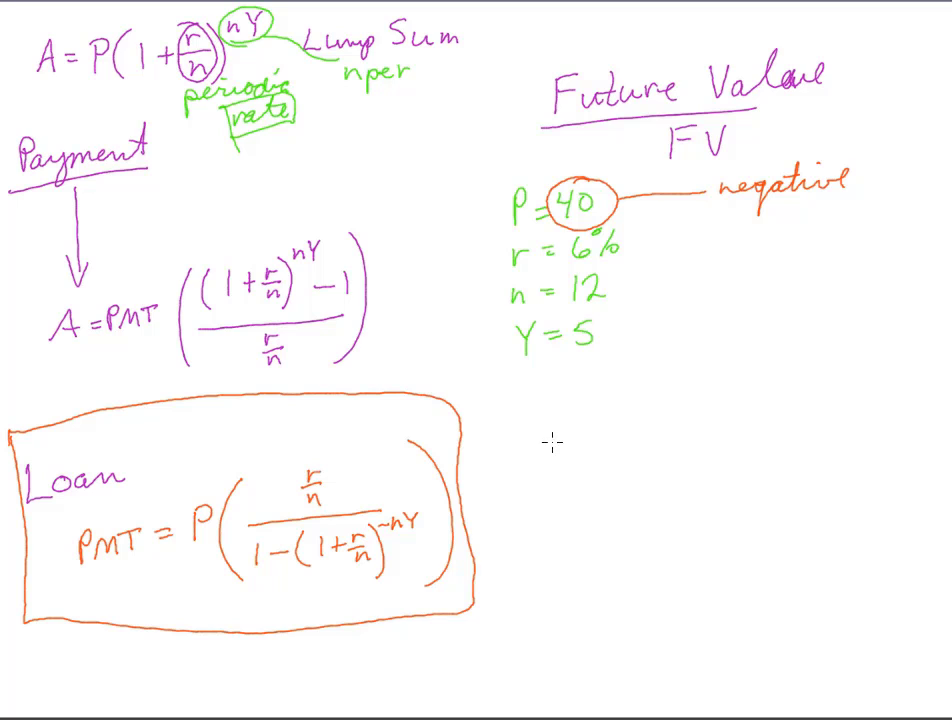
On the whiteboard, handwrite the loan values P = $15,000 and r = 6% in black below the Future Value example
mouse_move(543, 436)
left_mouse_down()
mouse_move(543, 465)
mouse_move(546, 450)
mouse_move(602, 460)
left_mouse_up()
left_click_drag(622, 432, 614, 456)
left_click_drag(638, 430, 682, 430)
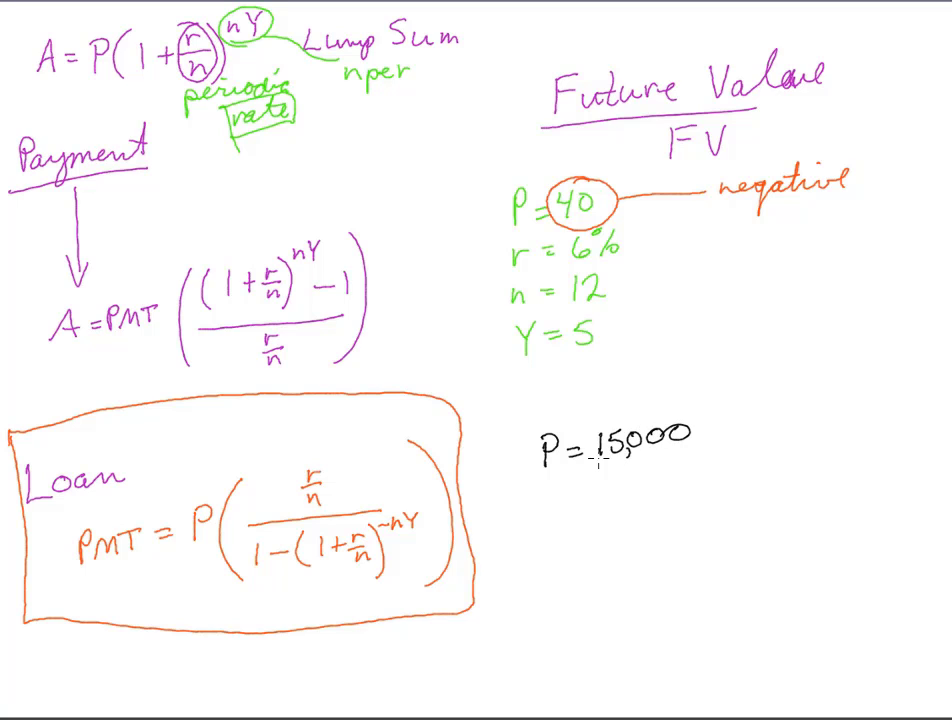
left_click_drag(588, 424, 590, 449)
mouse_move(544, 500)
left_mouse_down()
mouse_move(608, 484)
mouse_move(622, 494)
left_mouse_up()
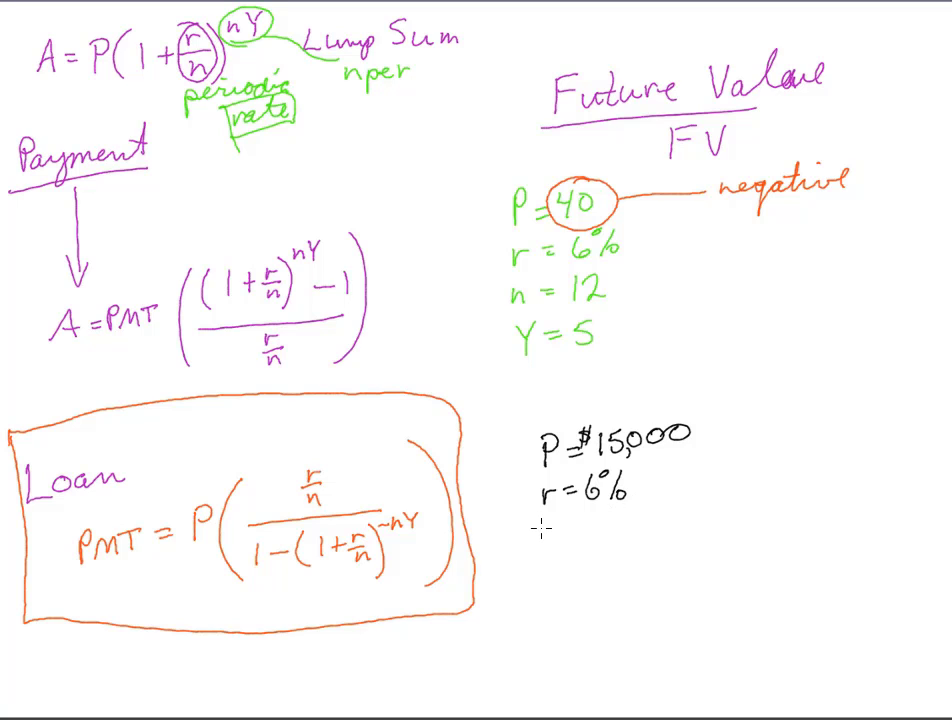
Handwrite the loan term Y = 4 years and a line for n below the 6% rate on the whiteboard
mouse_move(541, 524)
left_mouse_down()
mouse_move(619, 538)
mouse_move(665, 526)
mouse_move(694, 531)
mouse_move(726, 515)
left_mouse_up()
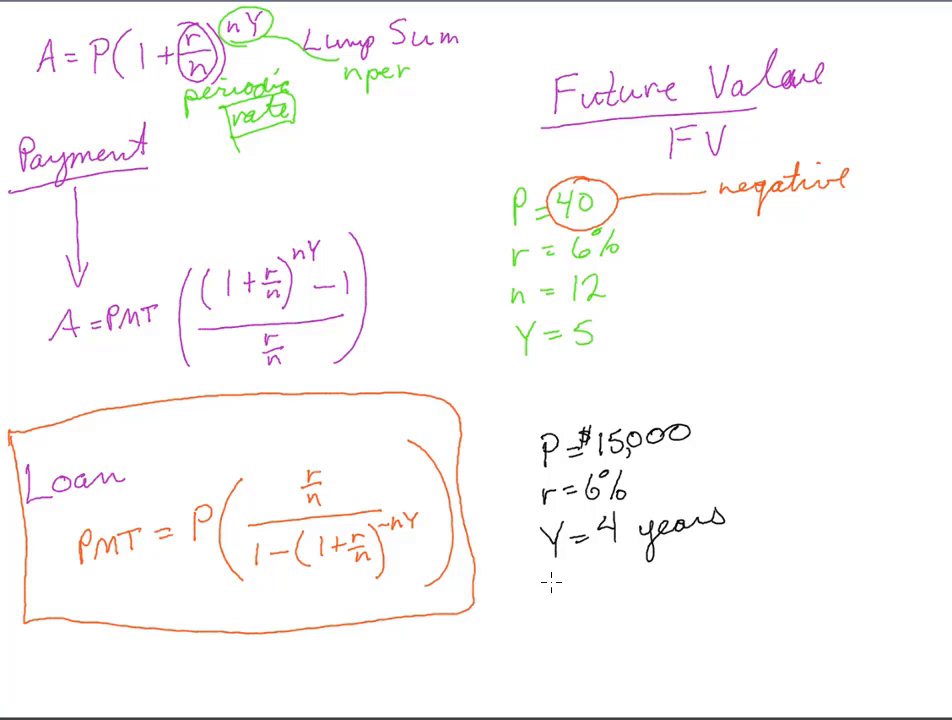
mouse_move(548, 584)
left_mouse_down()
mouse_move(564, 592)
mouse_move(600, 574)
left_mouse_up()
left_click_drag(579, 584, 646, 590)
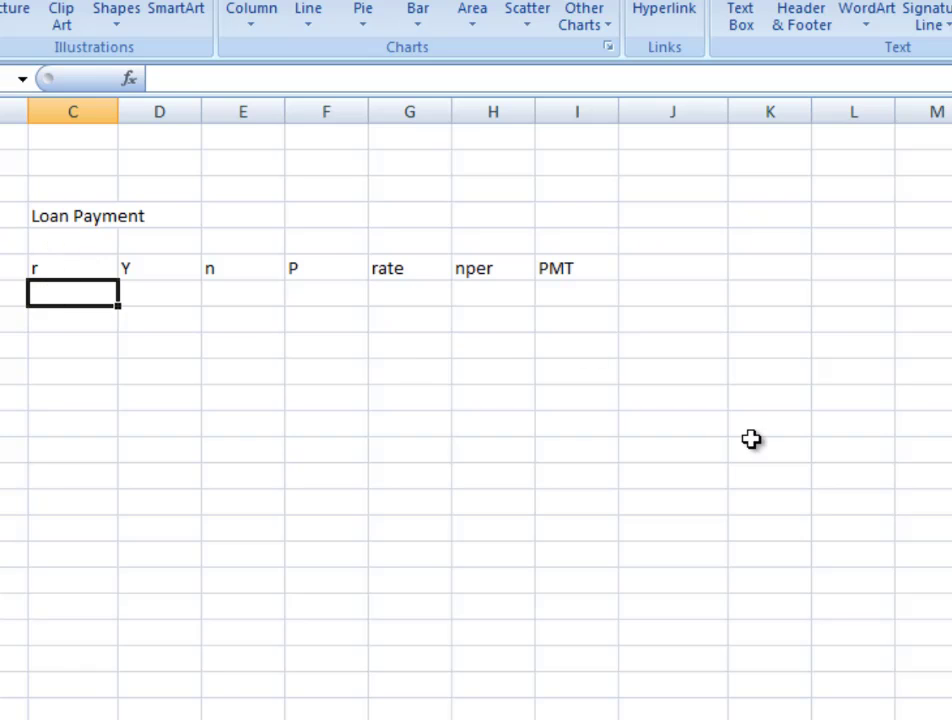
Switch to the Excel Loan Payment table and enter r .06, Y 4, n 12 and P 15000 in C7:F7
type(".06")
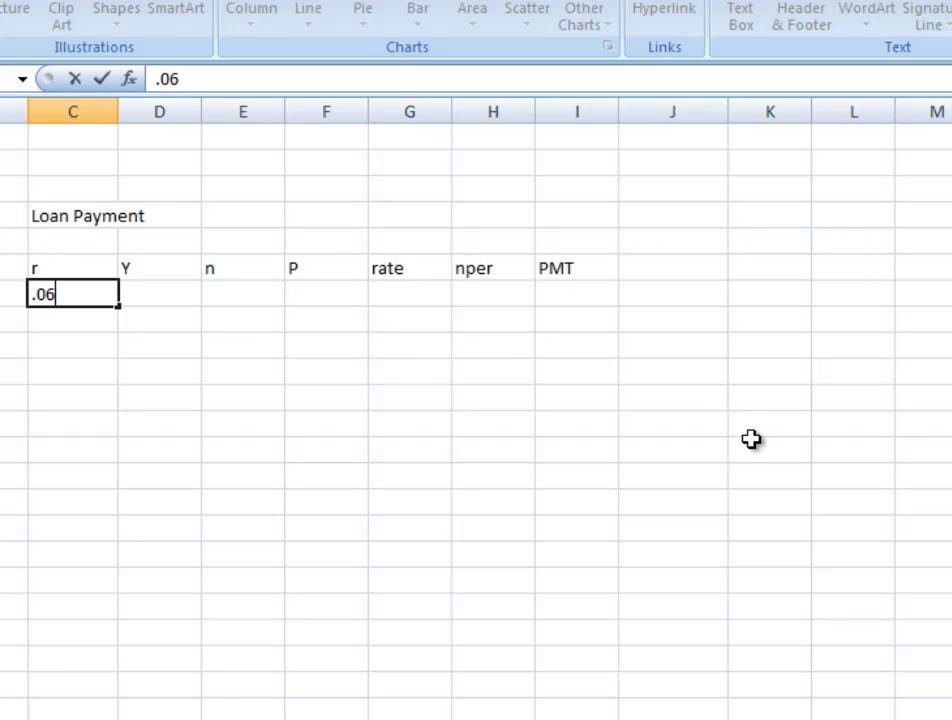
key("Tab")
type("4")
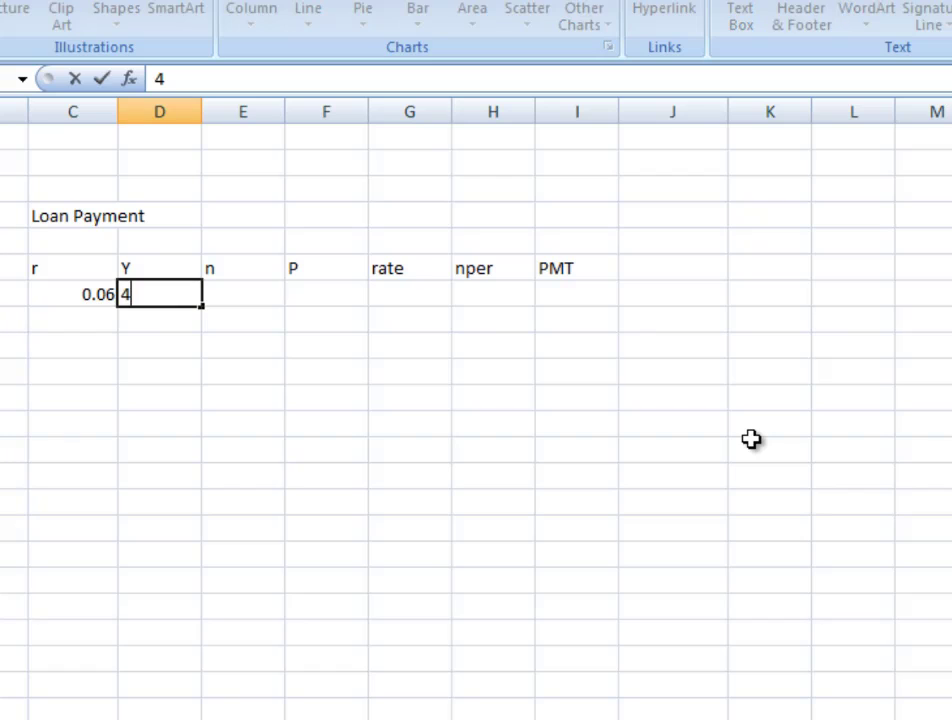
key("Tab")
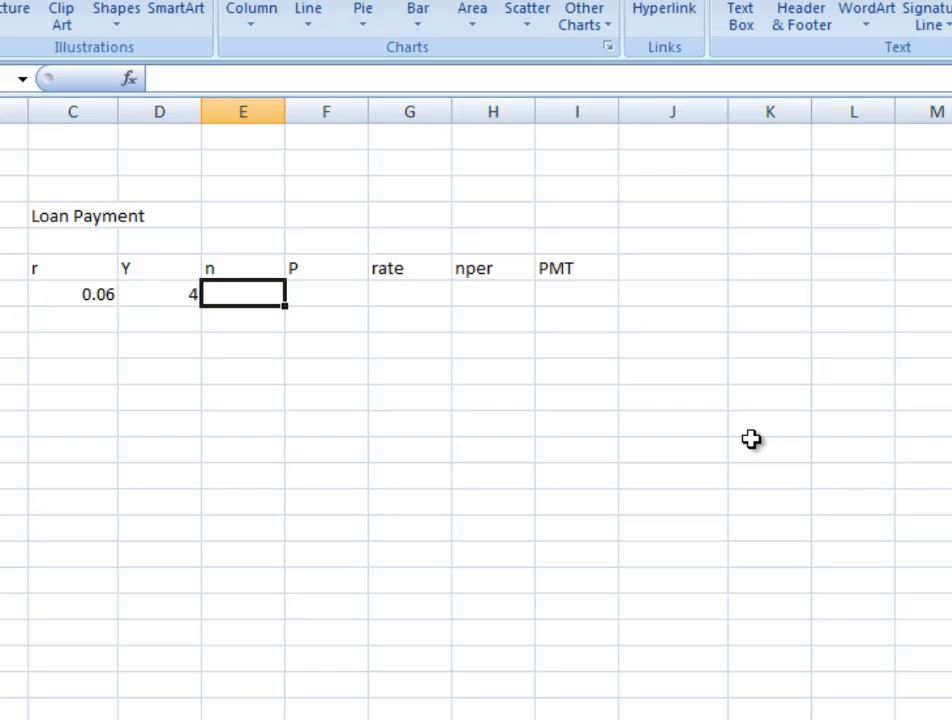
type("12")
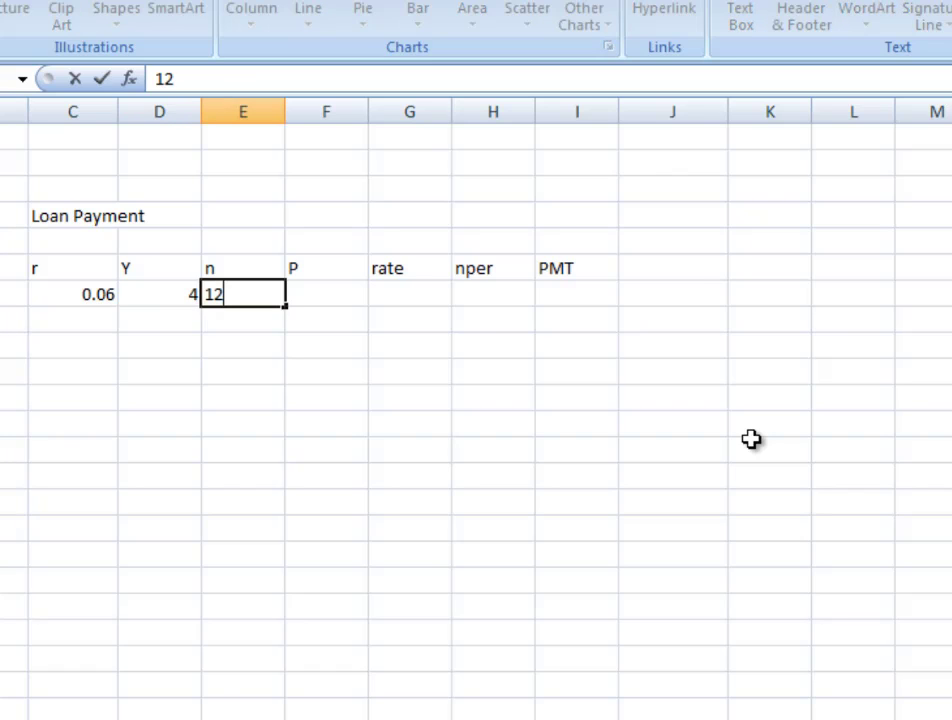
key("Tab")
type("15")
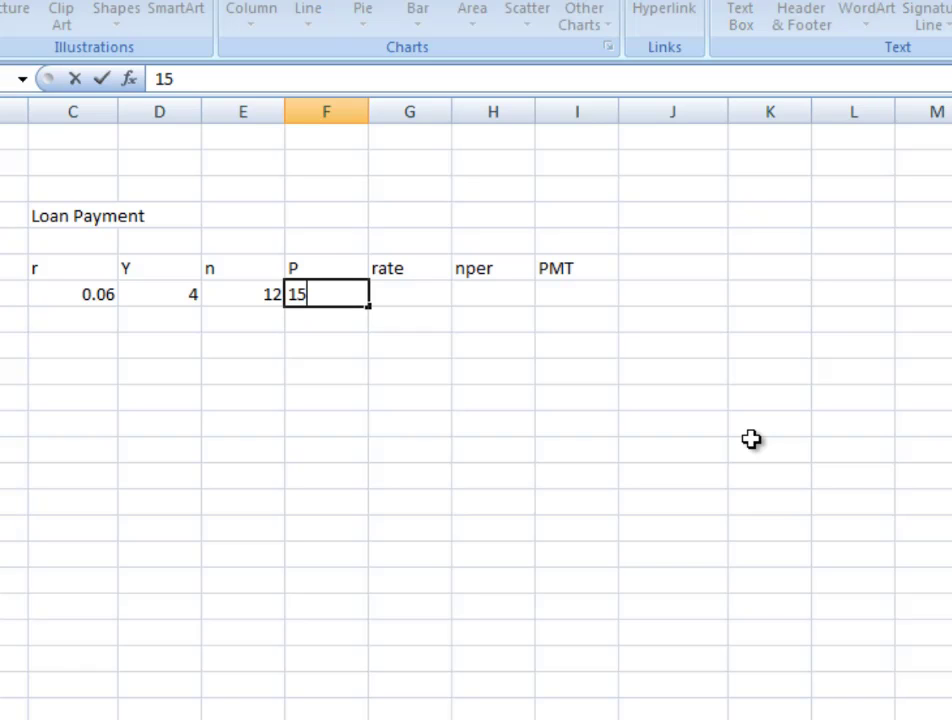
type("000")
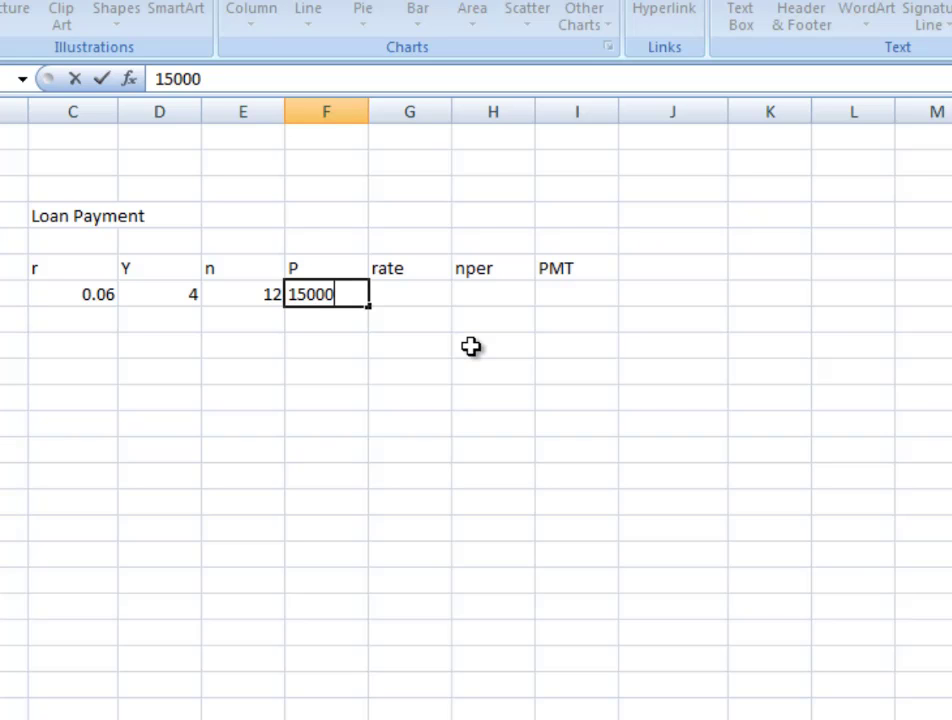
key("Tab")
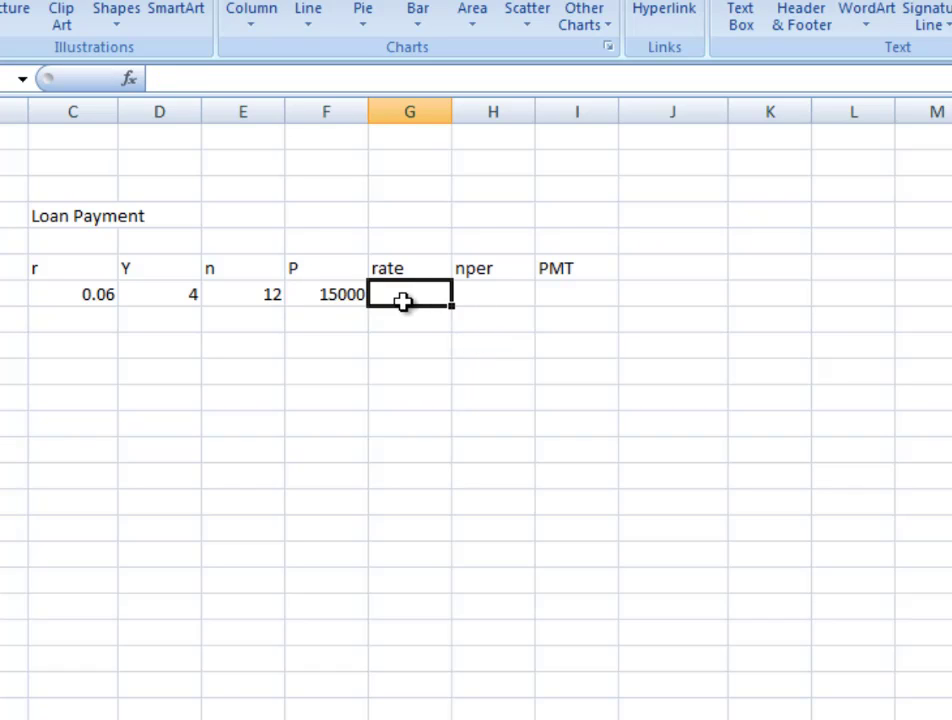
Calculate the periodic rate in G7 with the formula =C7/E7
type("=")
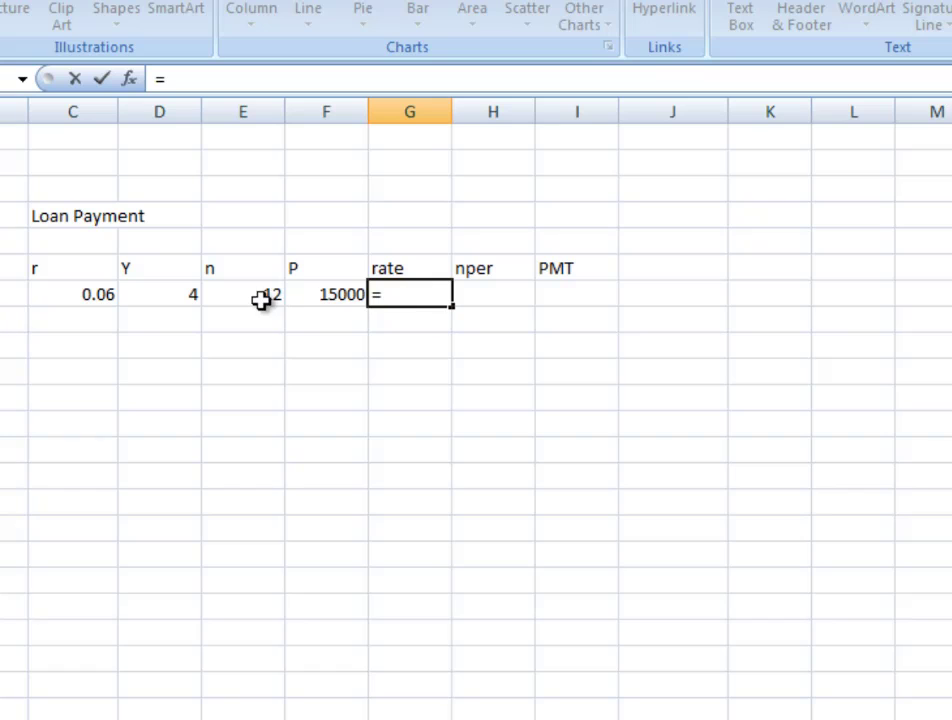
left_click(78, 293)
type("/")
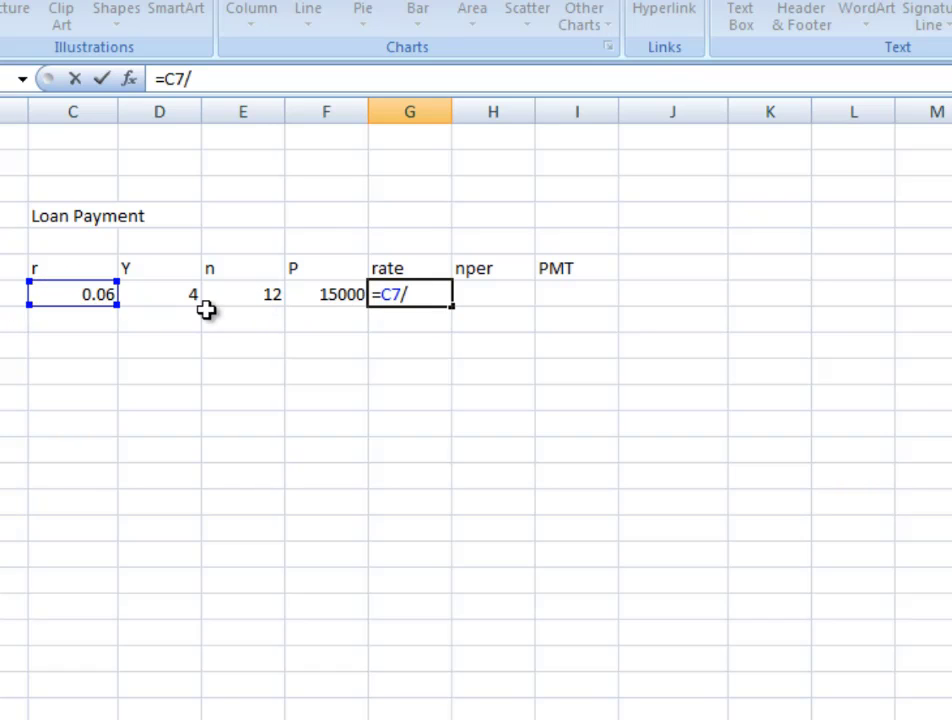
left_click(243, 293)
key("Return")
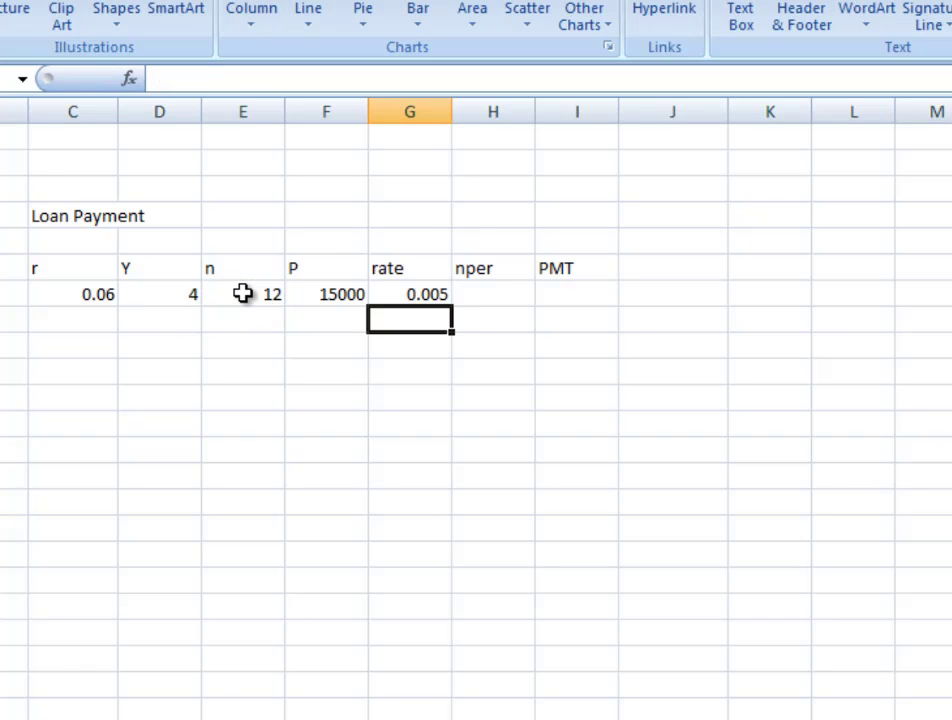
Calculate the number of periods in H7 with the formula =E7*D7
left_click(489, 294)
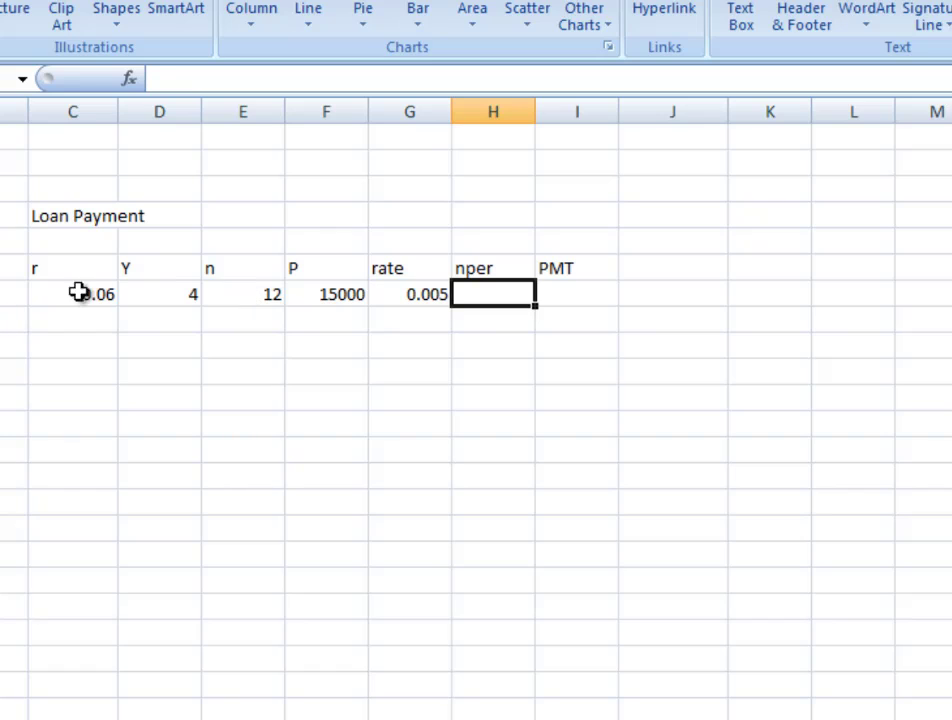
type("=")
left_click(243, 291)
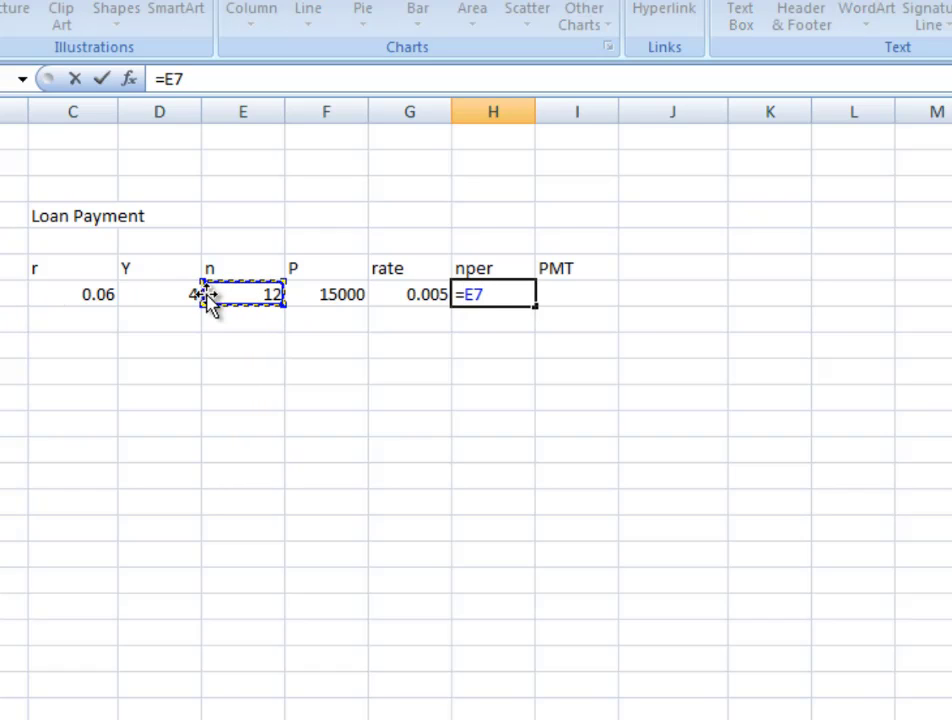
type("*")
left_click(170, 291)
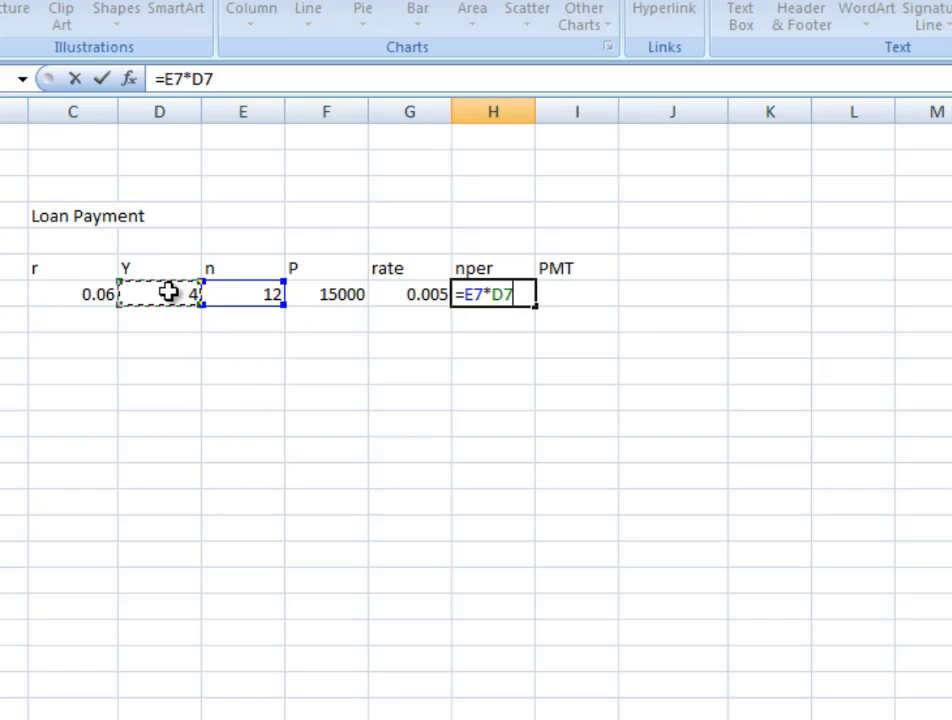
key("Return")
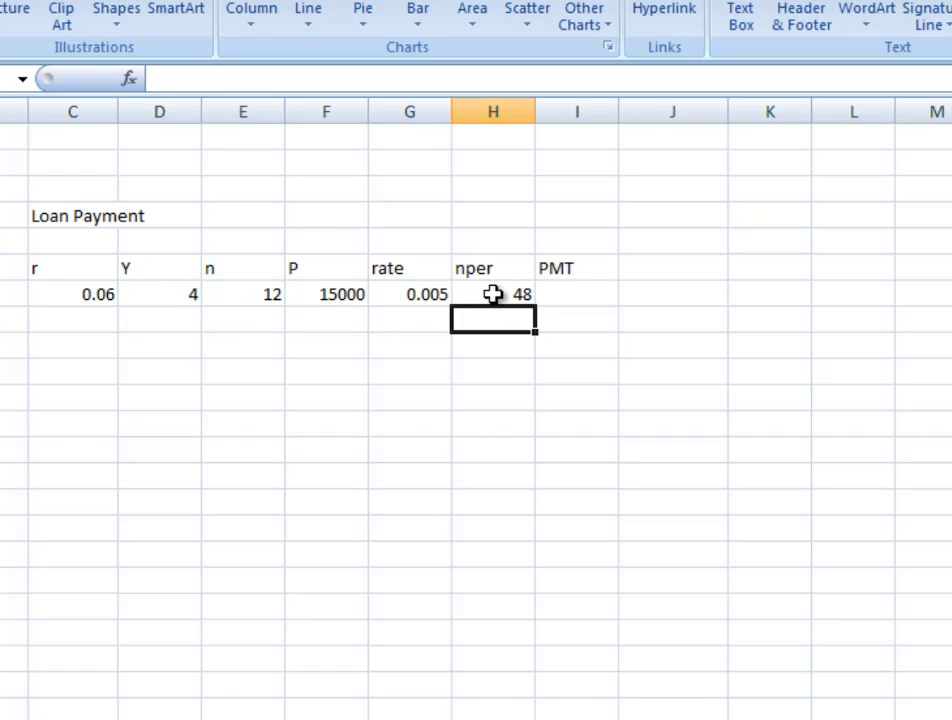
Start inserting a function in I7 under PMT and search the function library for "Payment"
left_click(569, 293)
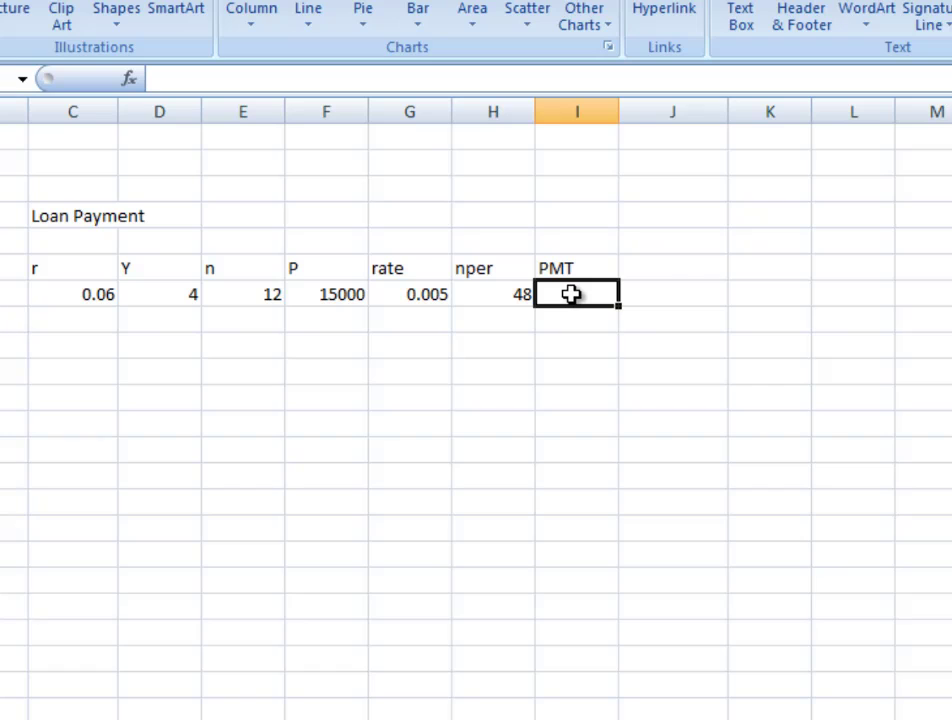
type("=")
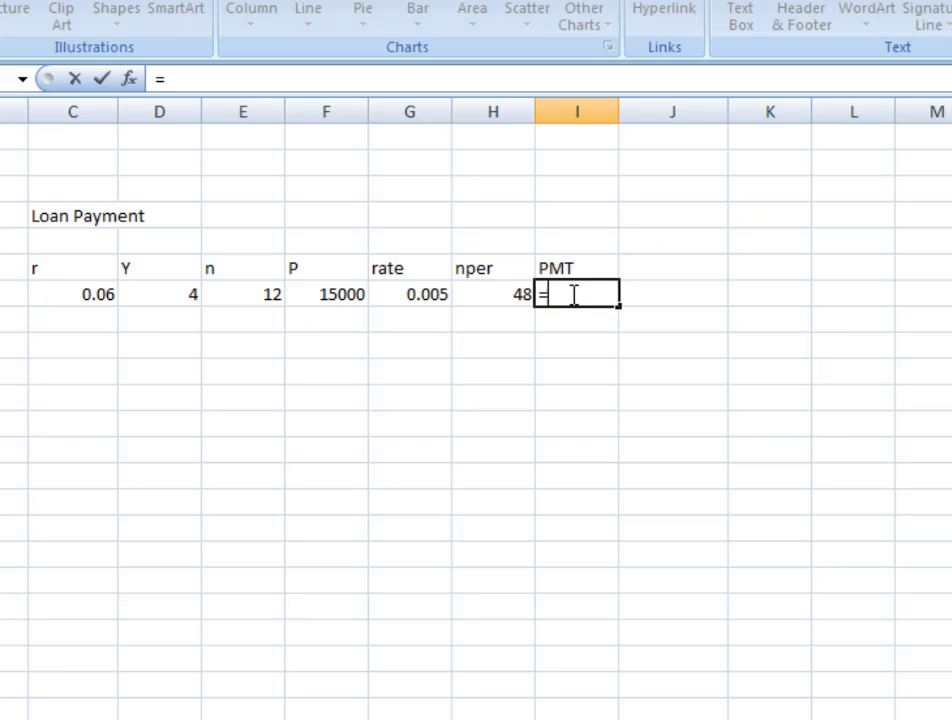
key("Escape")
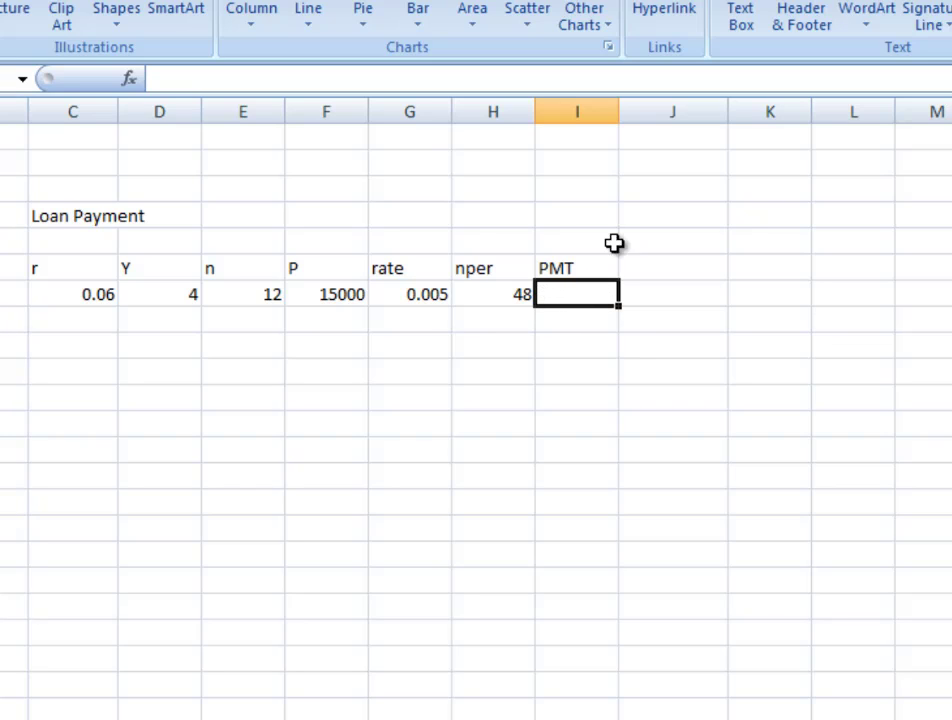
left_click(129, 79)
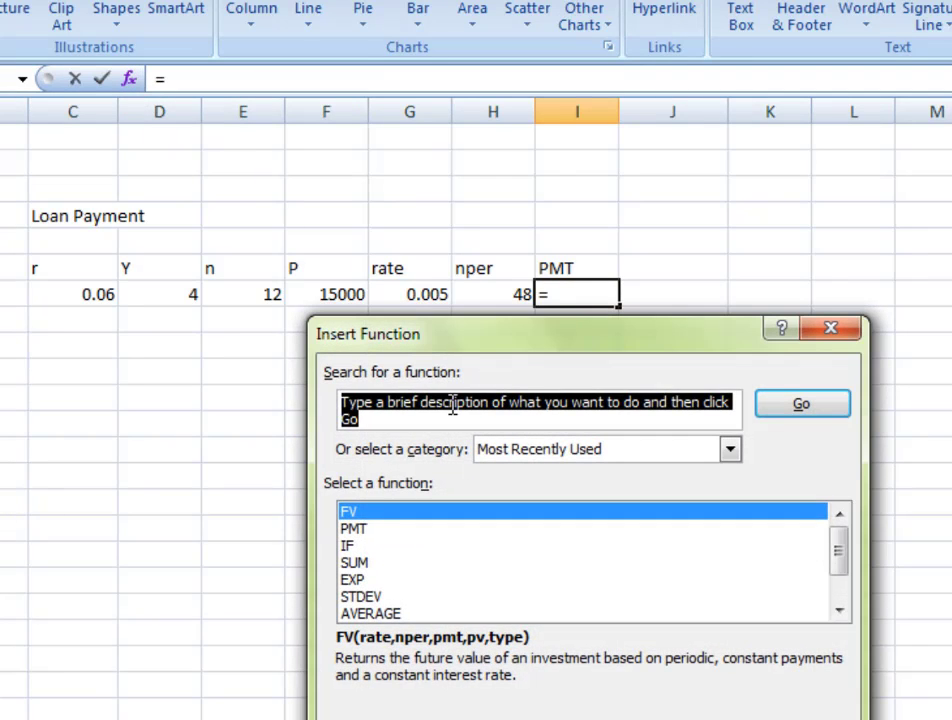
type("Payment")
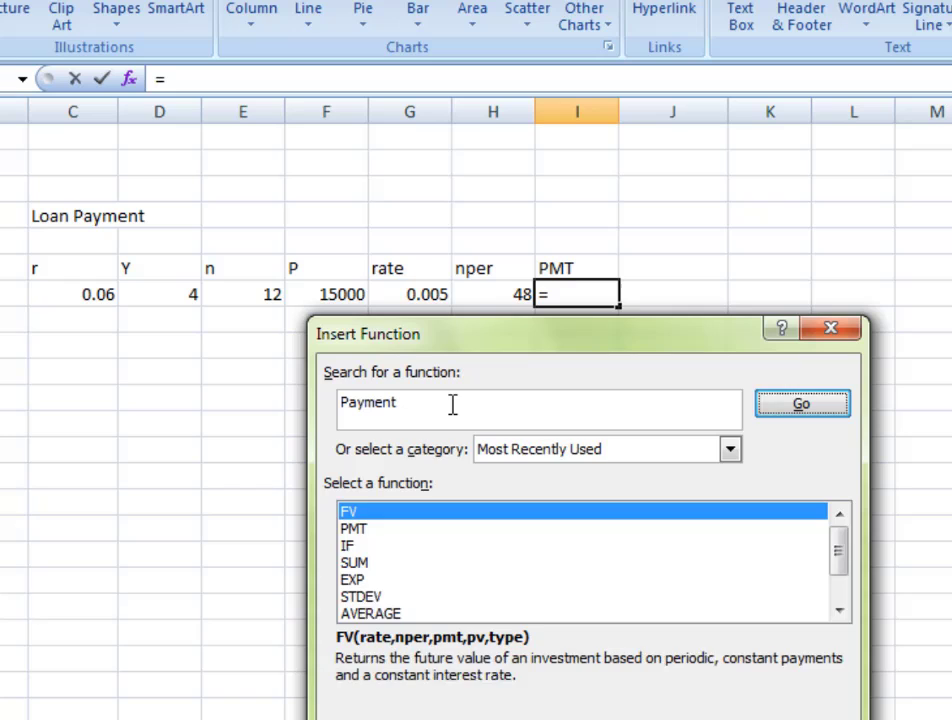
key("Return")
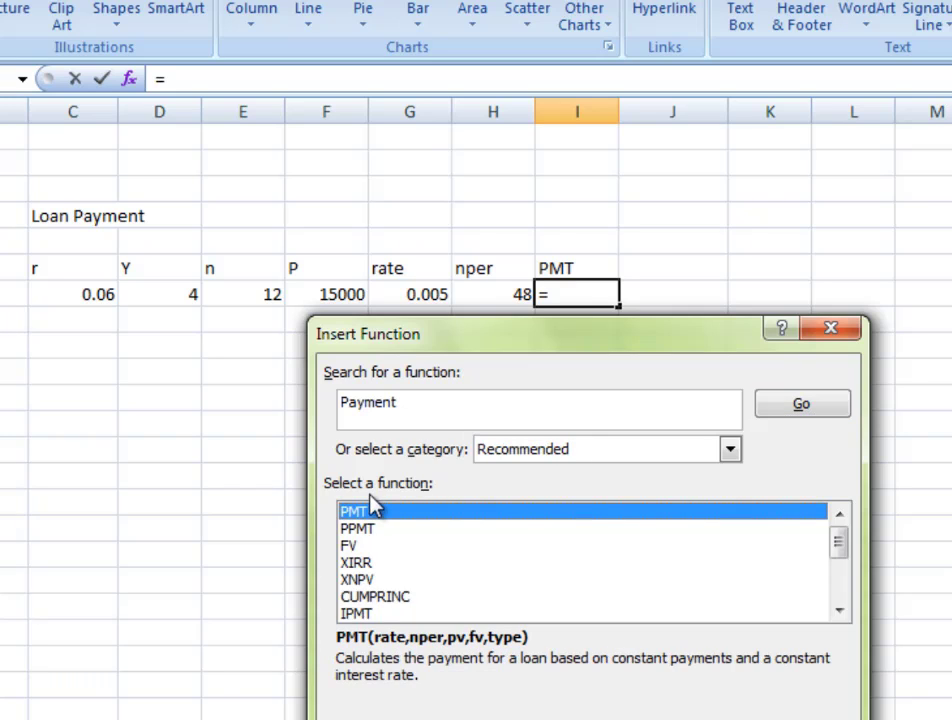
Choose the PMT function from the Financial category for I7
left_click(731, 453)
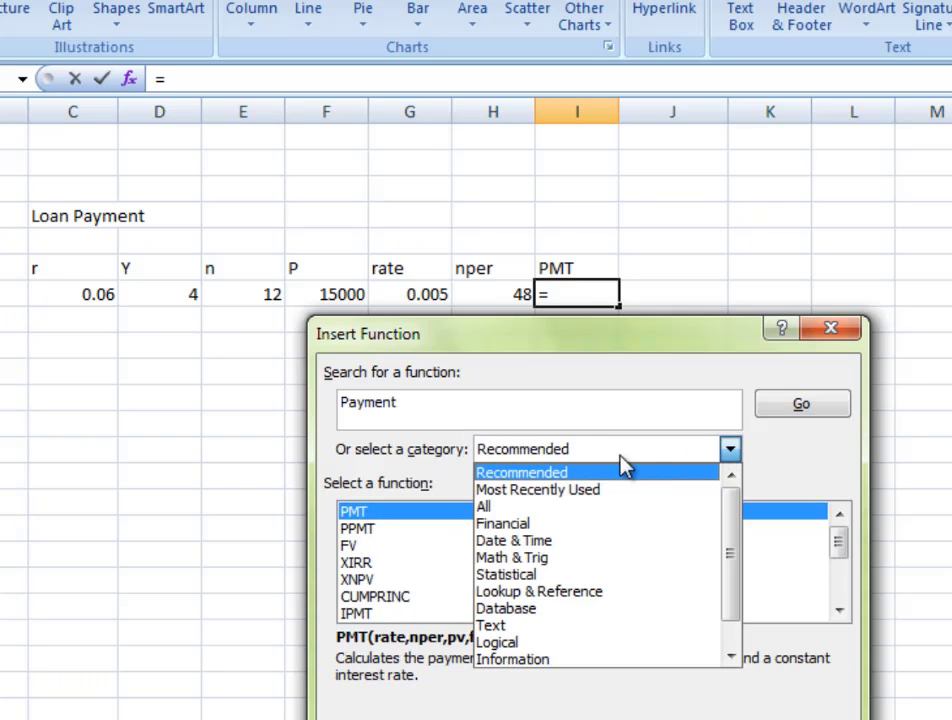
left_click(504, 527)
left_click_drag(838, 543, 838, 585)
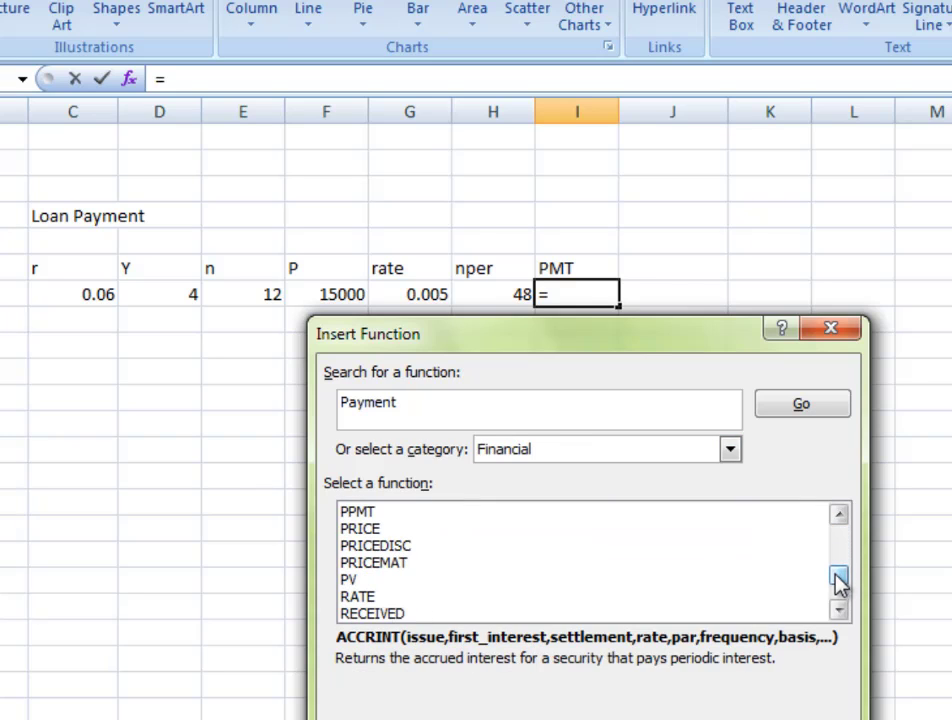
left_click(839, 514)
left_click(350, 512)
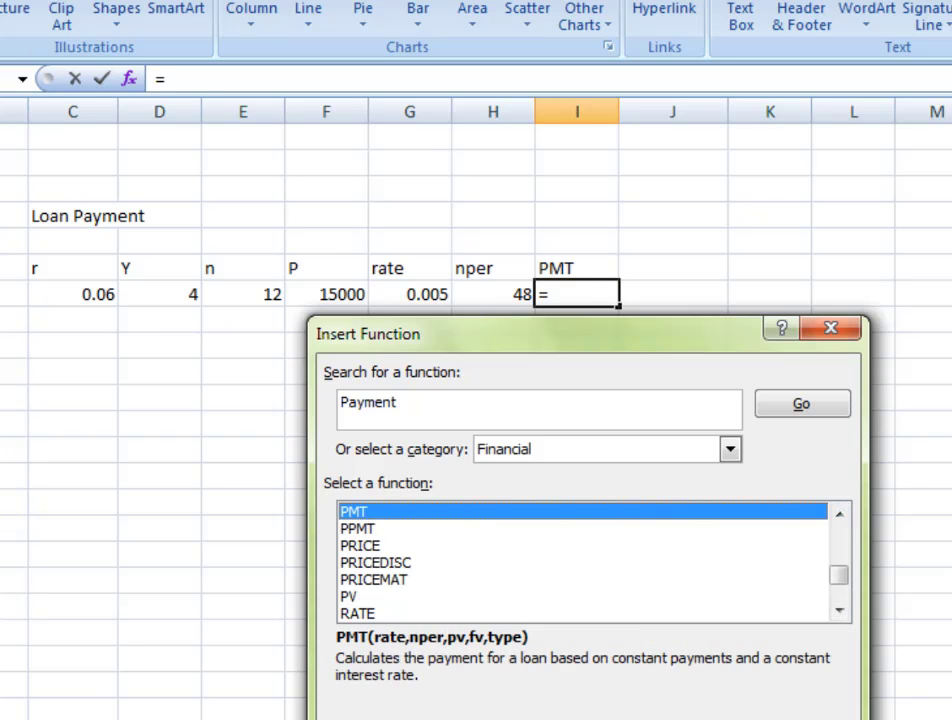
key("Return")
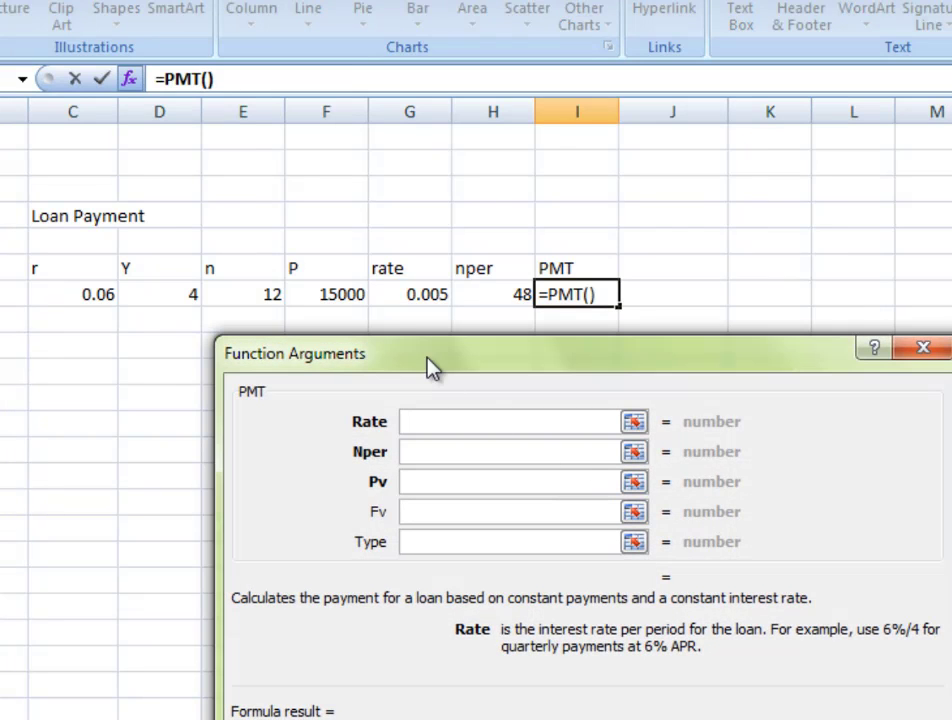
Complete the PMT function in I7 with Rate G7, Nper H7, Pv F7 and Fv 0
left_click(408, 300)
left_click(429, 453)
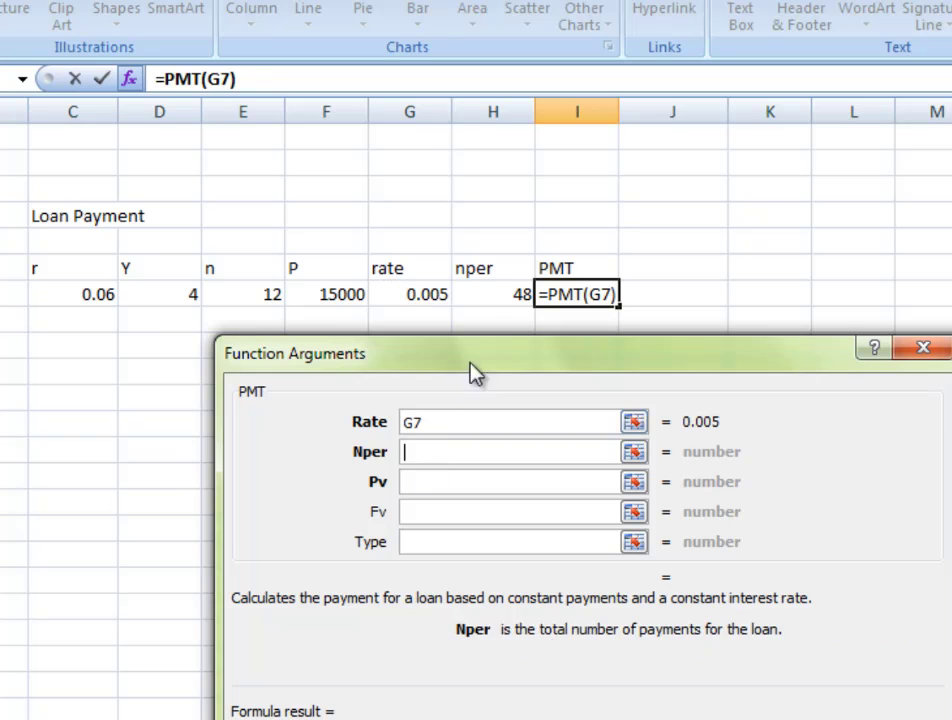
left_click(492, 294)
left_click(434, 481)
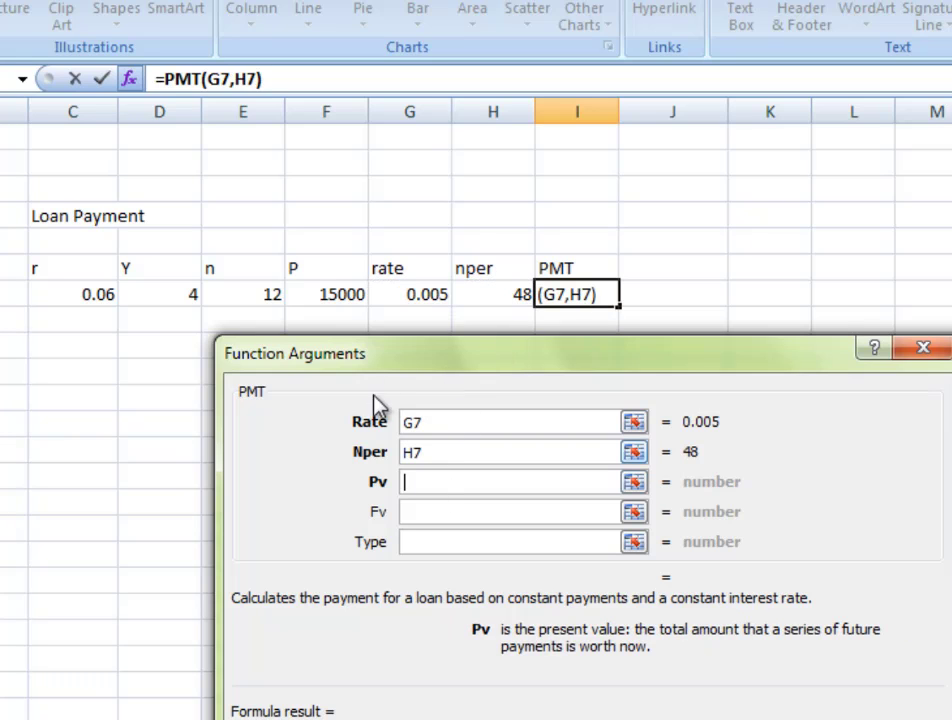
left_click(330, 292)
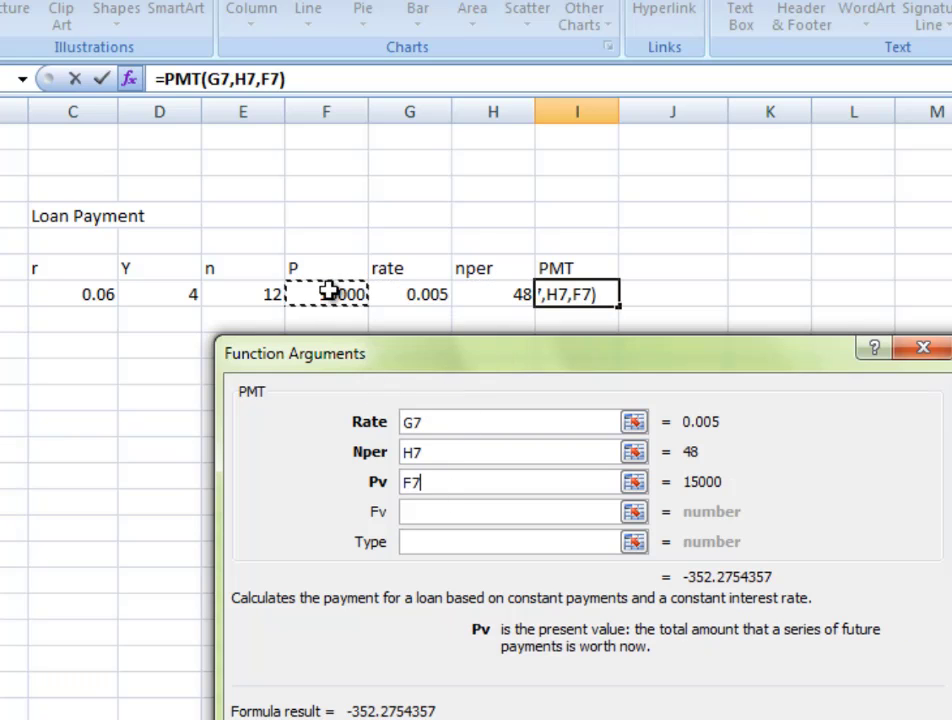
left_click(419, 511)
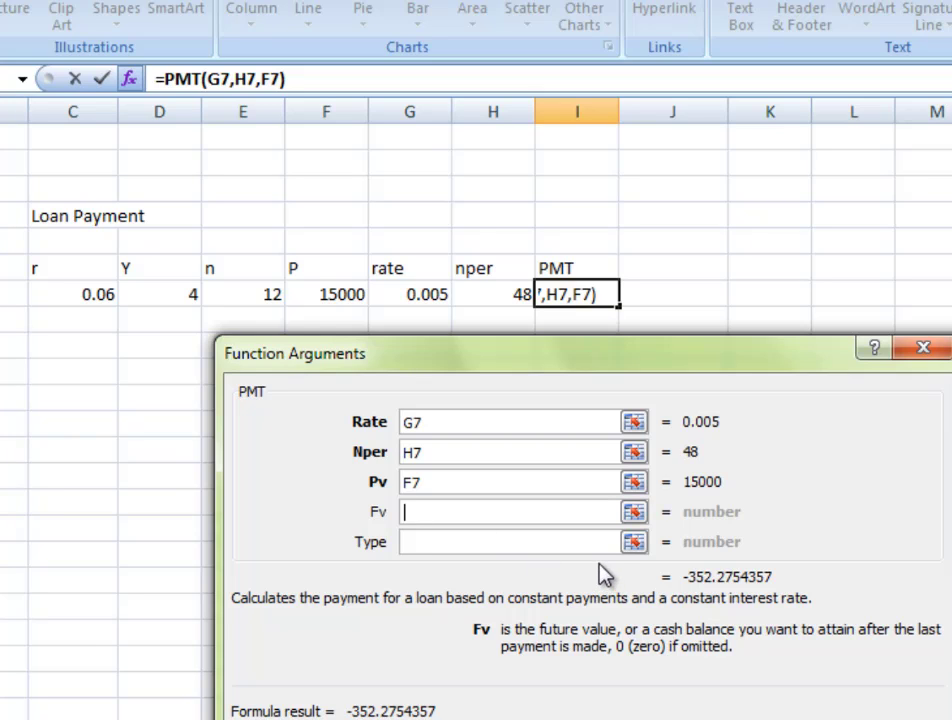
type("0")
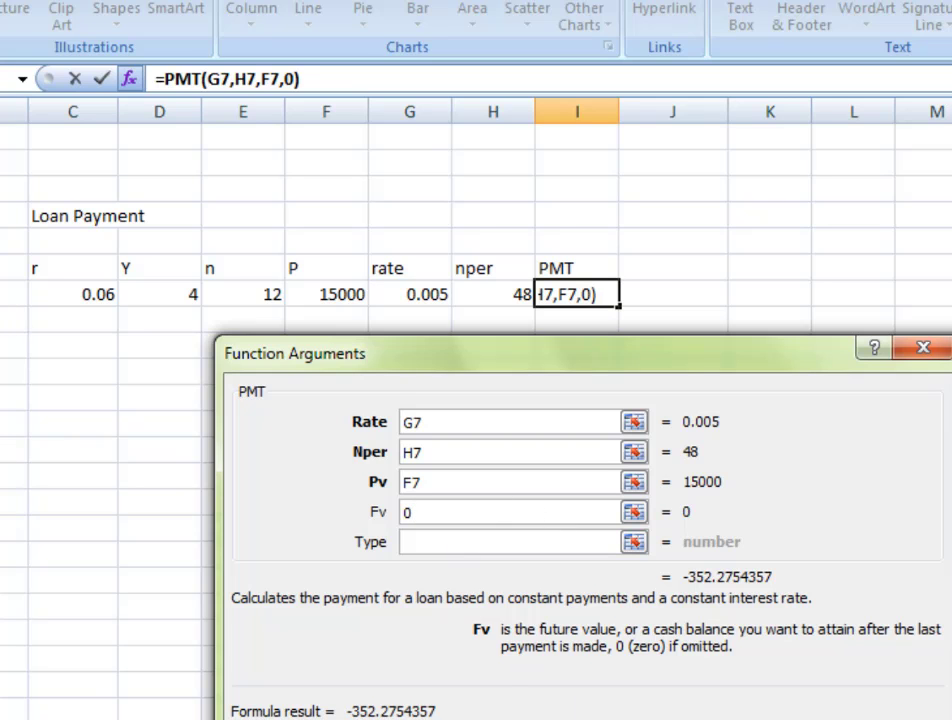
key("Return")
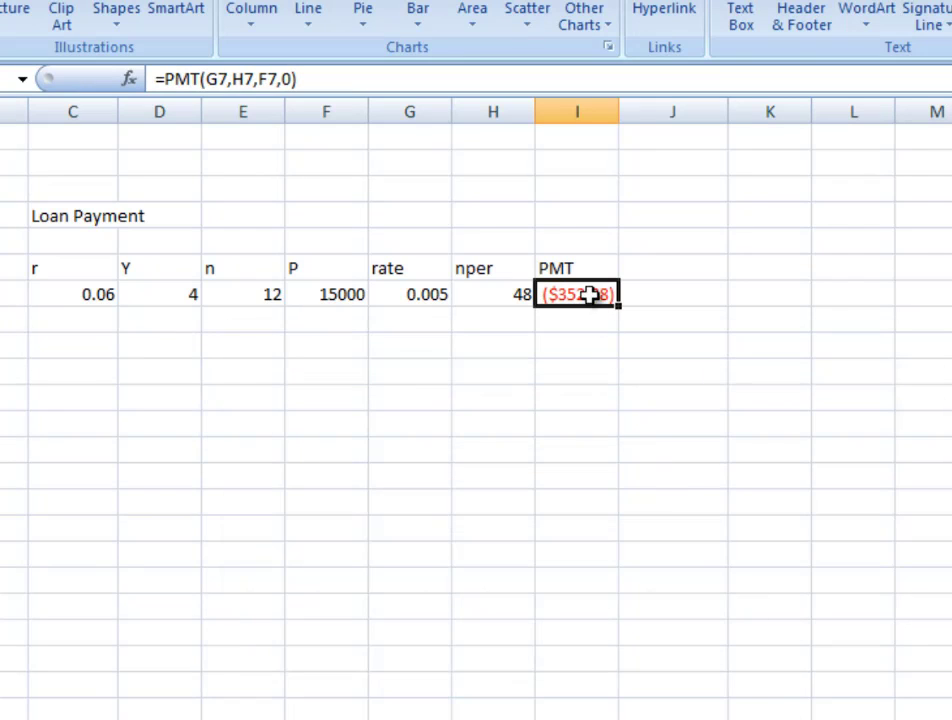